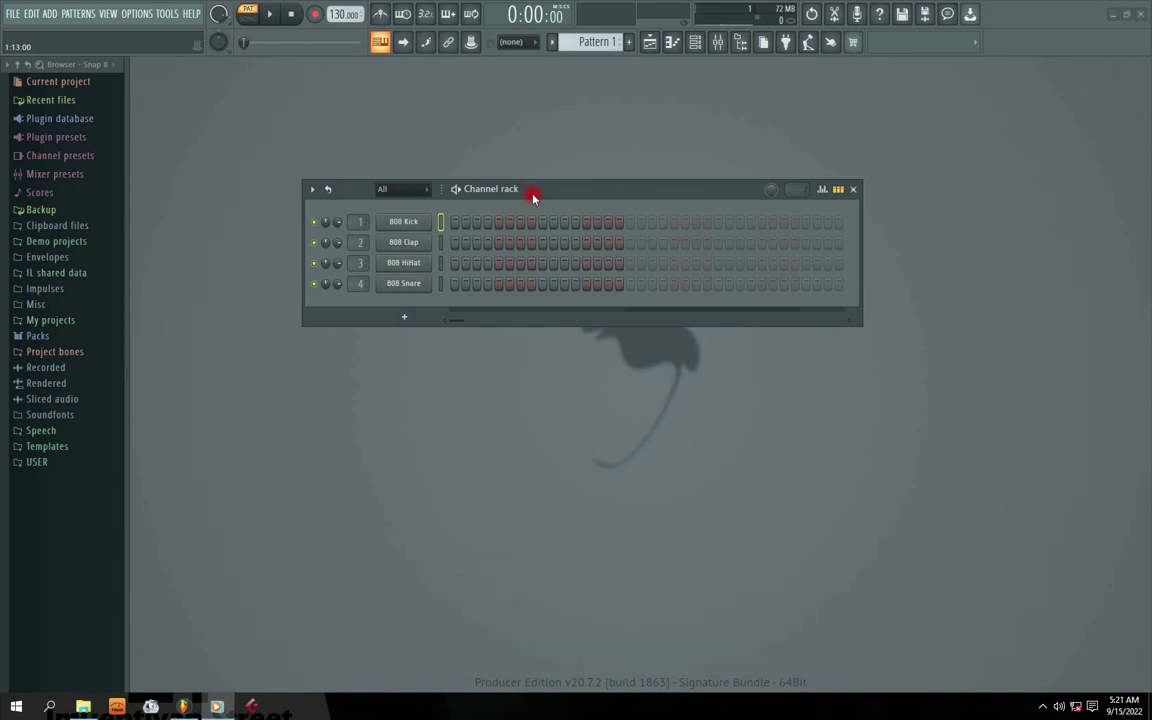
Add an Audio Clip channel to the channel rack and move its settings window clear of the rack.
drag(545, 190, 523, 279)
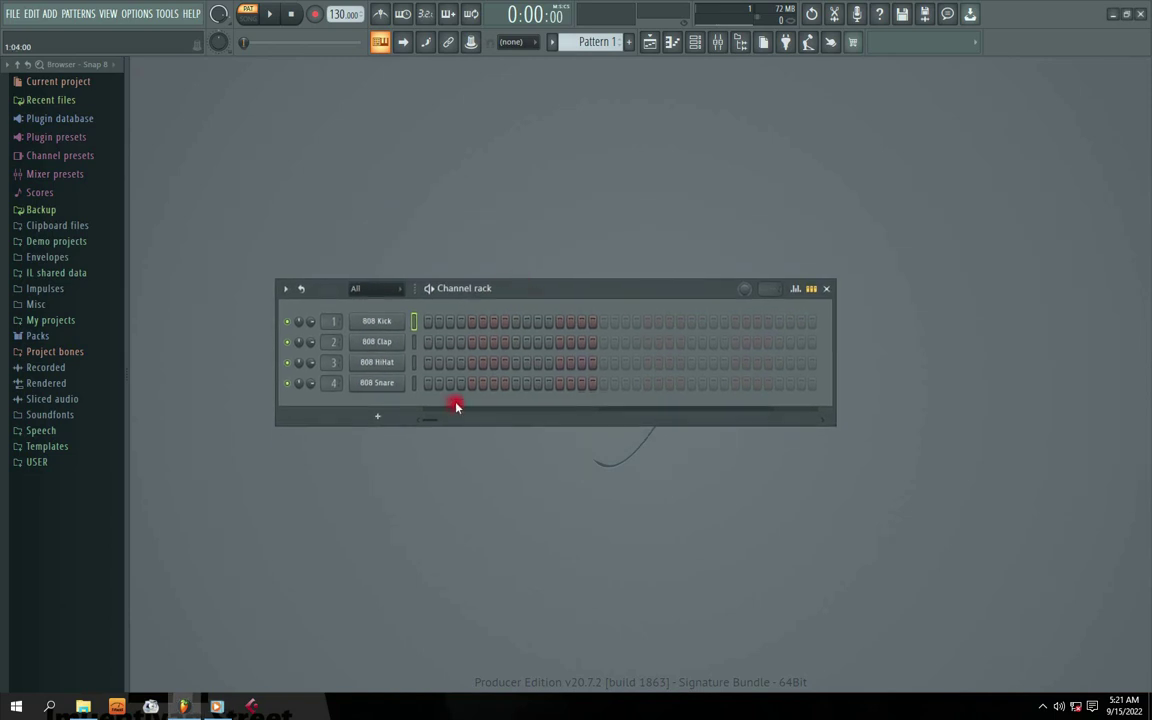
drag(519, 295, 514, 237)
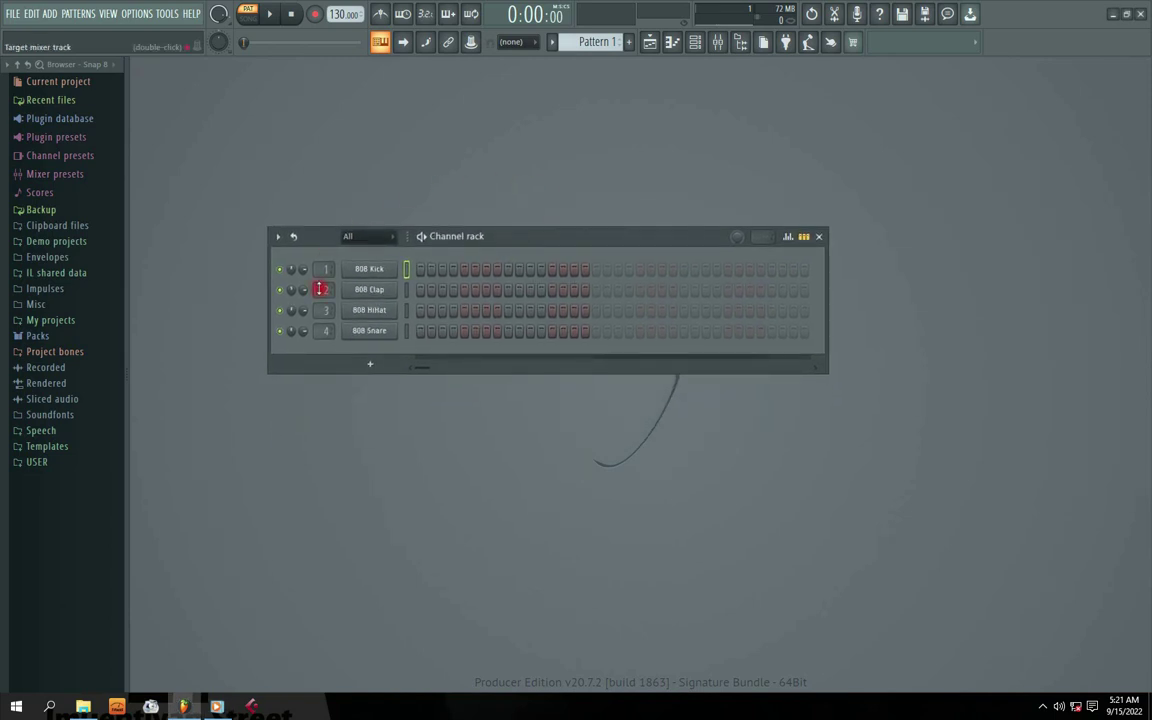
click(369, 366)
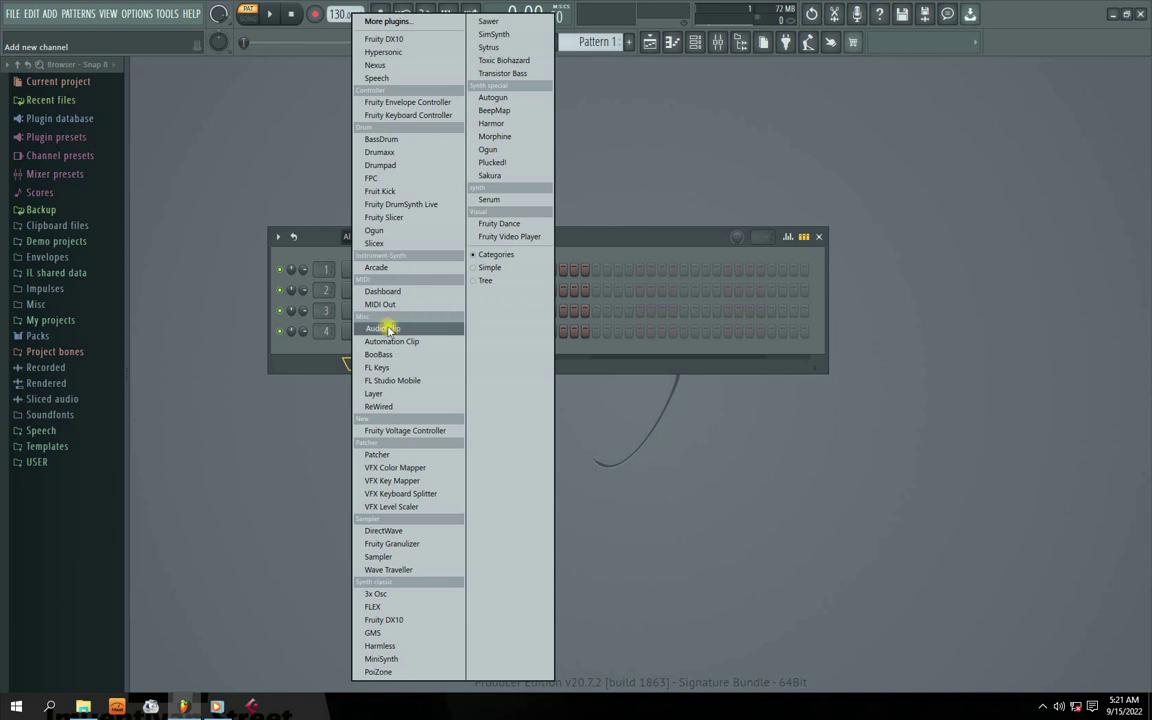
click(389, 329)
click(362, 351)
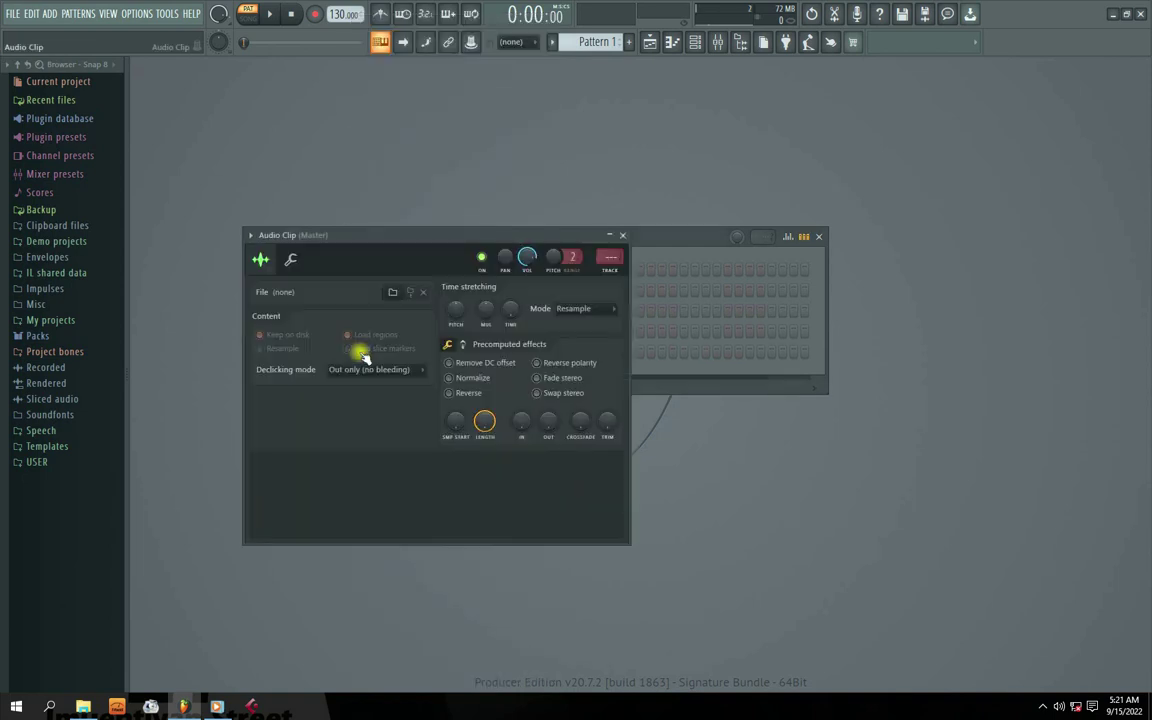
drag(405, 245, 525, 255)
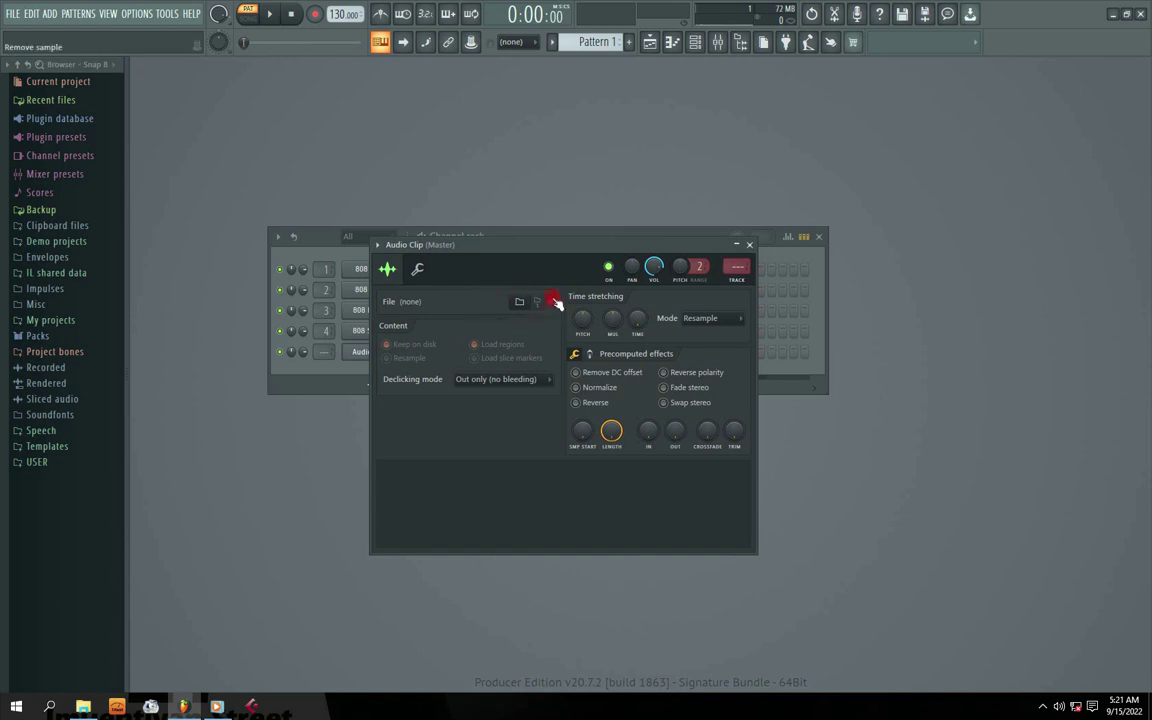
Open the audio clip's sample file browser and look through the Desktop, Documents, Downloads, Pictures, Videos, C: and E: locations.
click(519, 303)
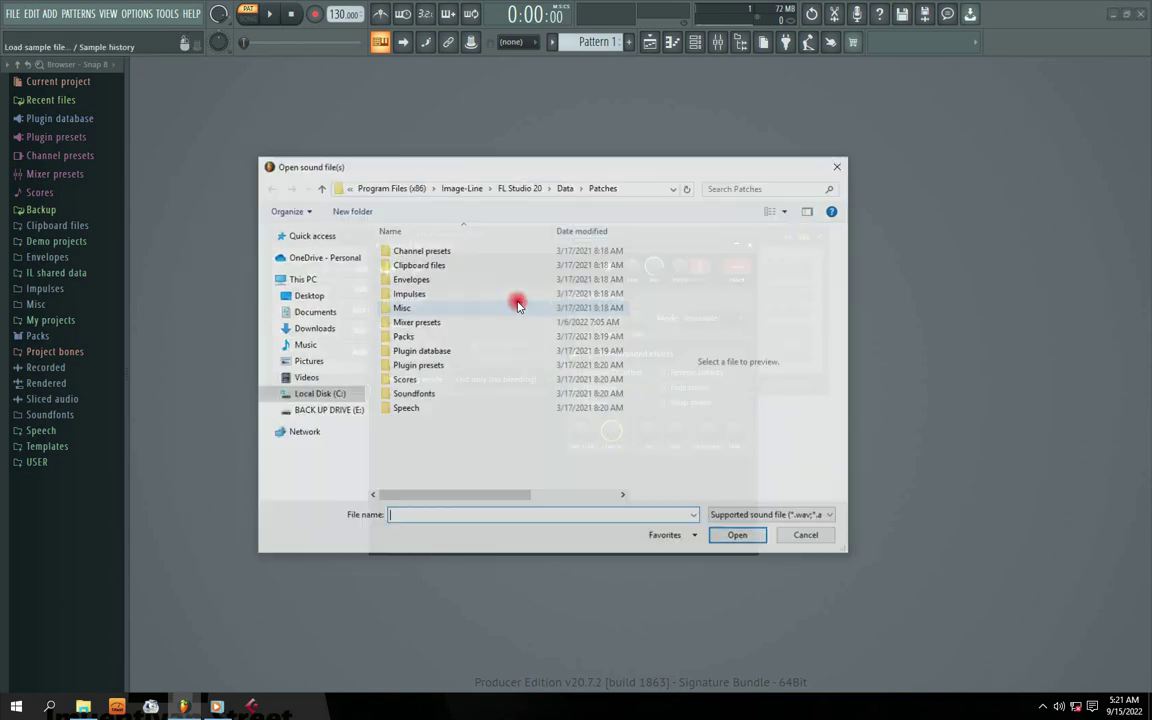
mouse_move(440, 166)
mouse_down()
mouse_move(419, 175)
mouse_move(455, 170)
mouse_up()
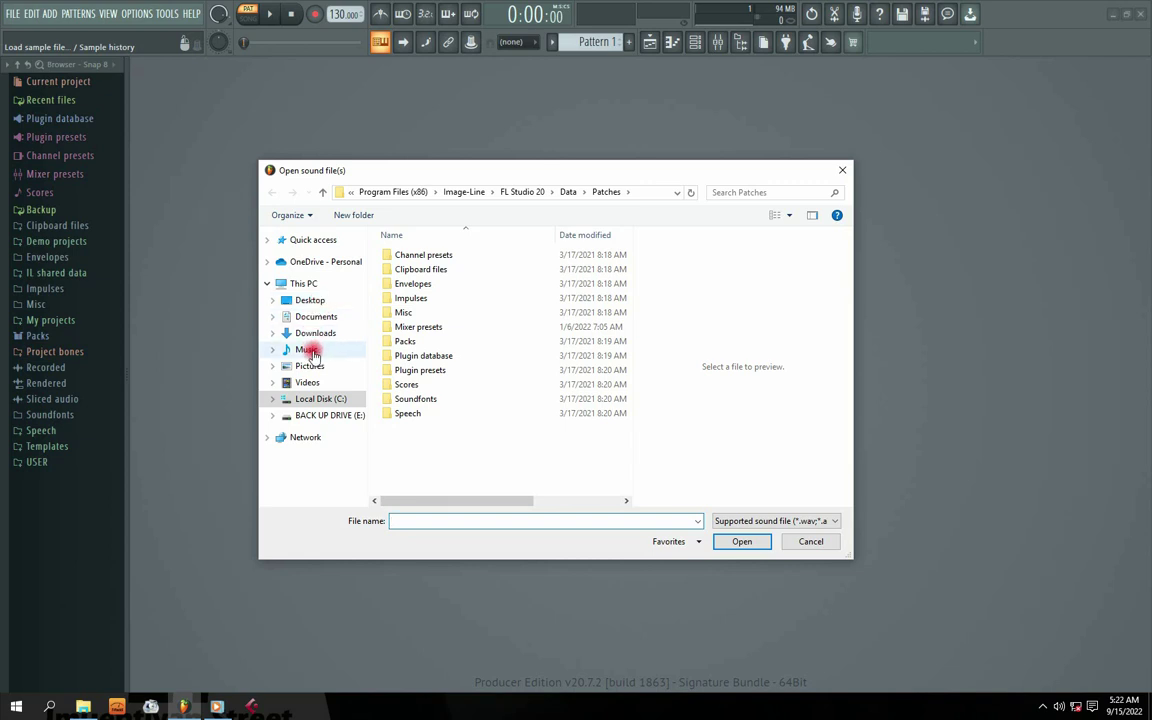
click(310, 300)
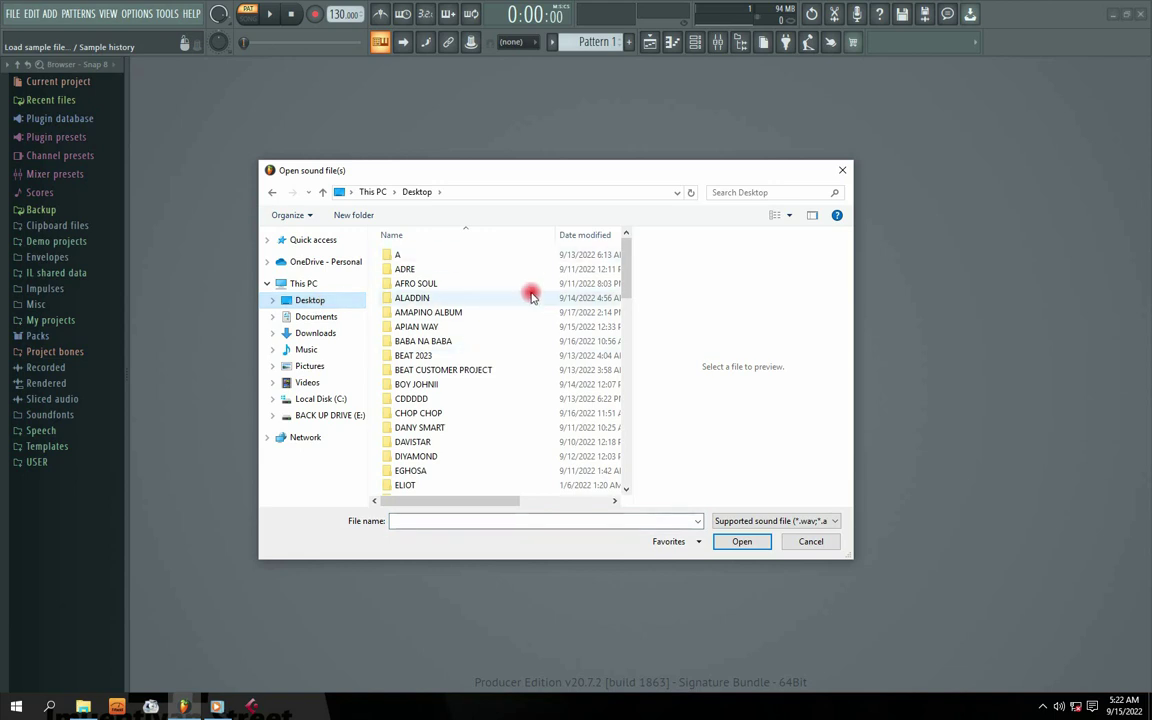
click(300, 317)
click(302, 333)
click(310, 367)
click(307, 382)
click(312, 399)
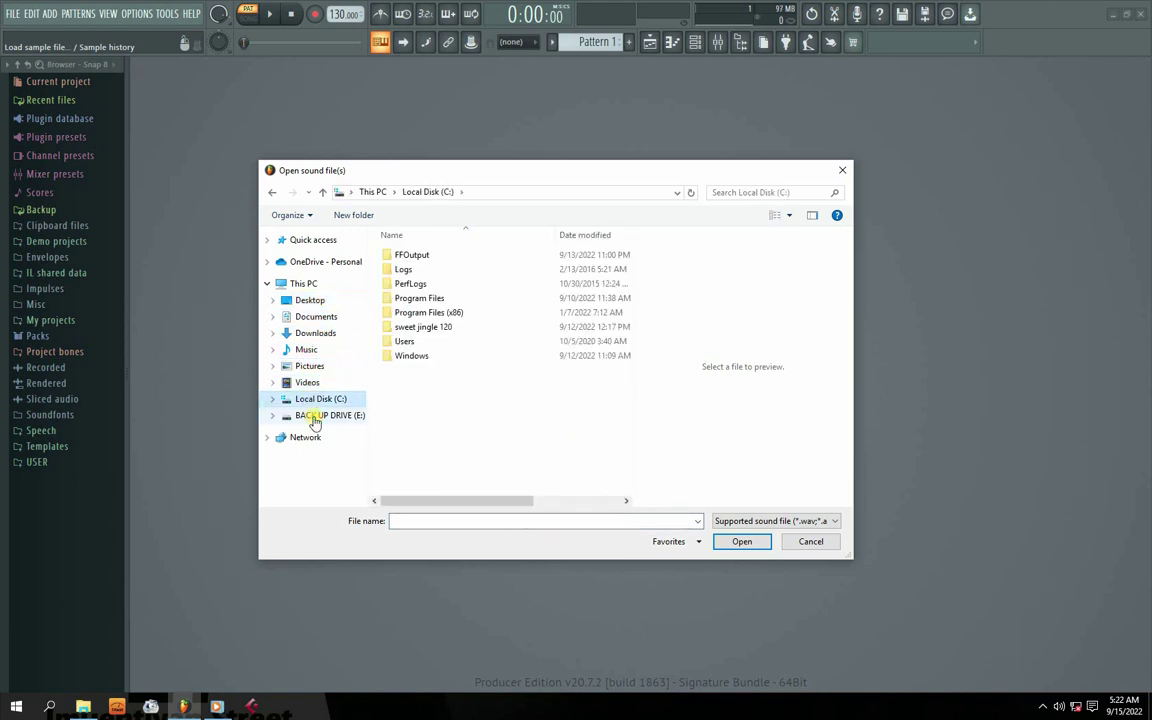
click(314, 418)
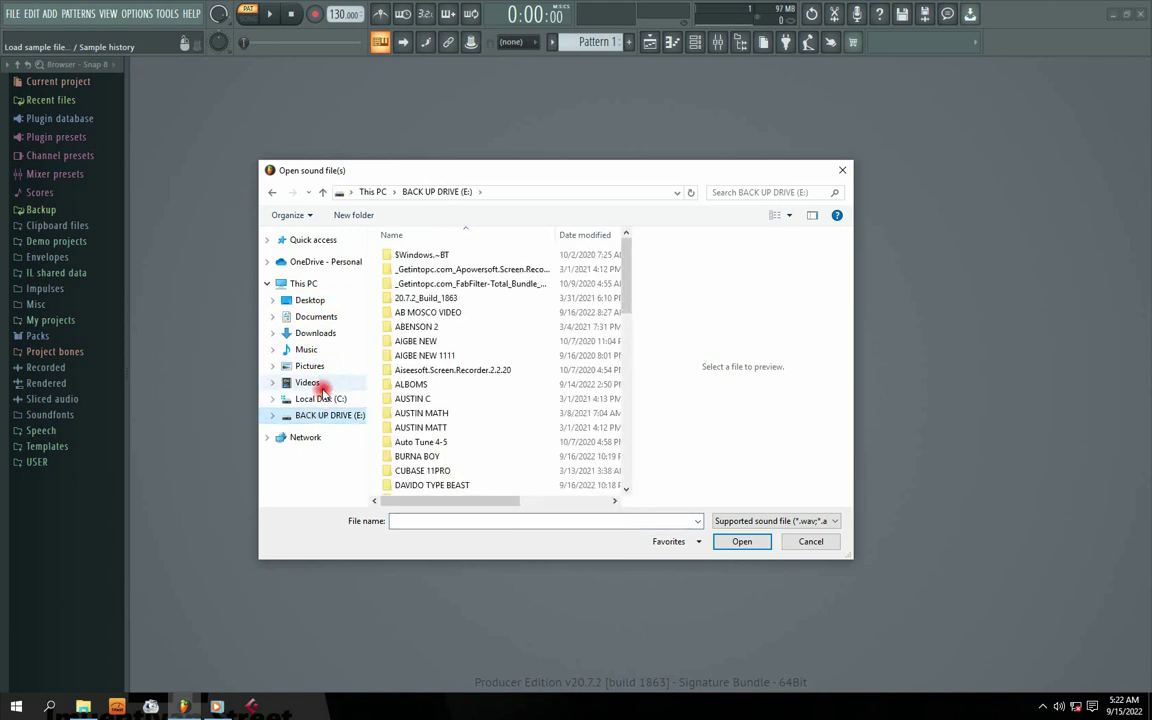
Find and open the SULEEEE folder on the Desktop in the sound file browser.
click(309, 302)
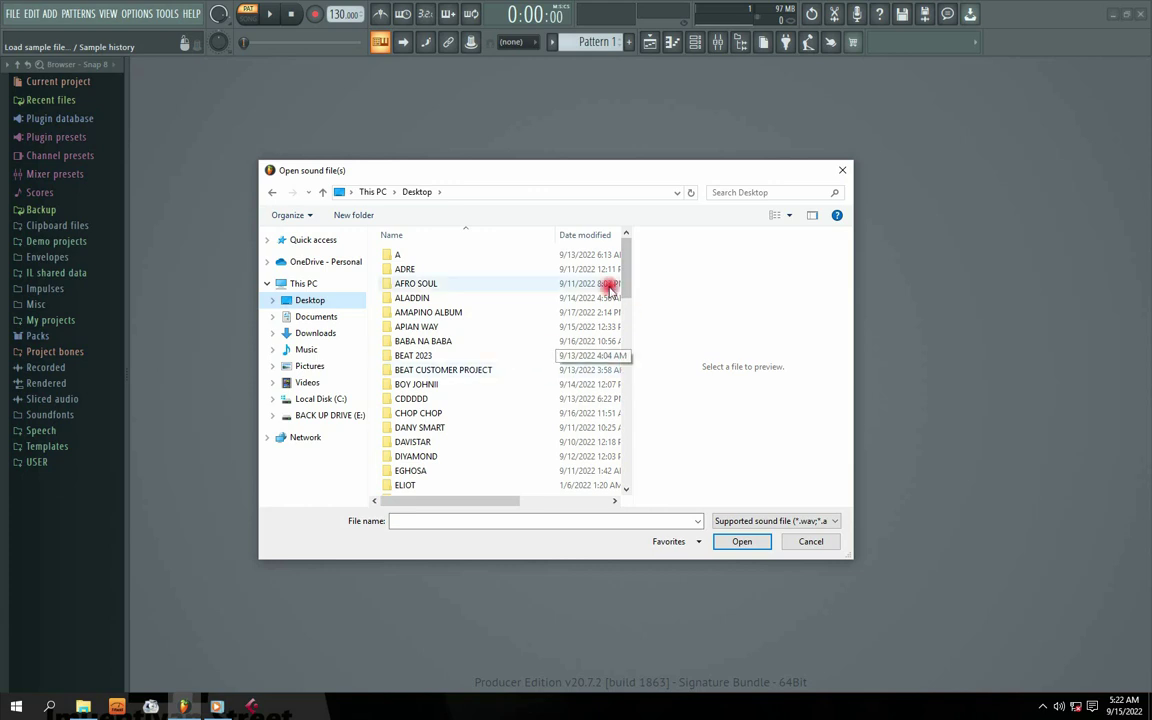
click(396, 328)
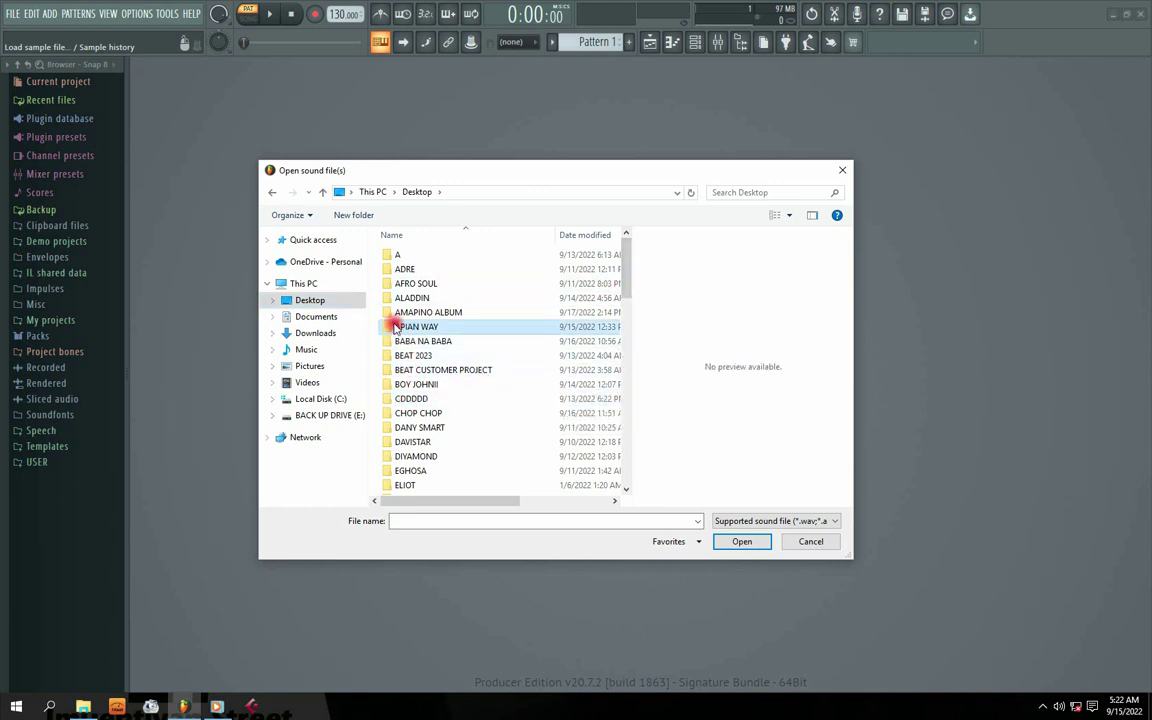
key(s)
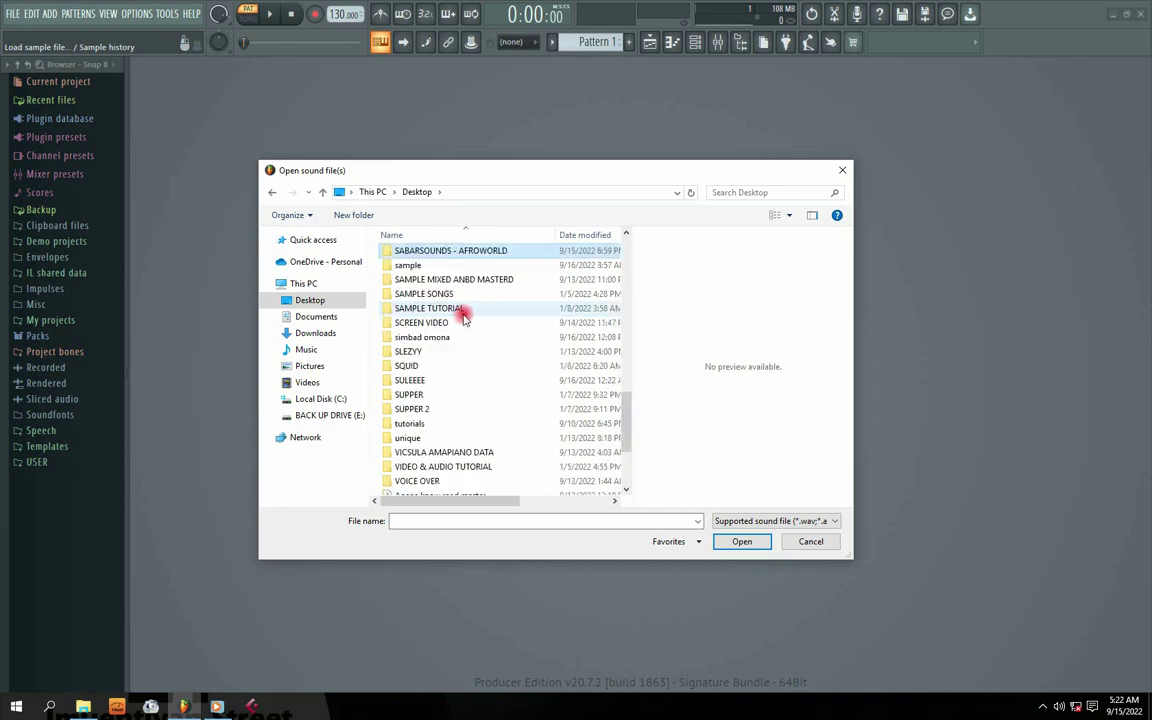
key(Down)
key(Down)
key(Down)
key(Down)
key(Down)
key(Down)
key(Down)
key(Down)
key(Down)
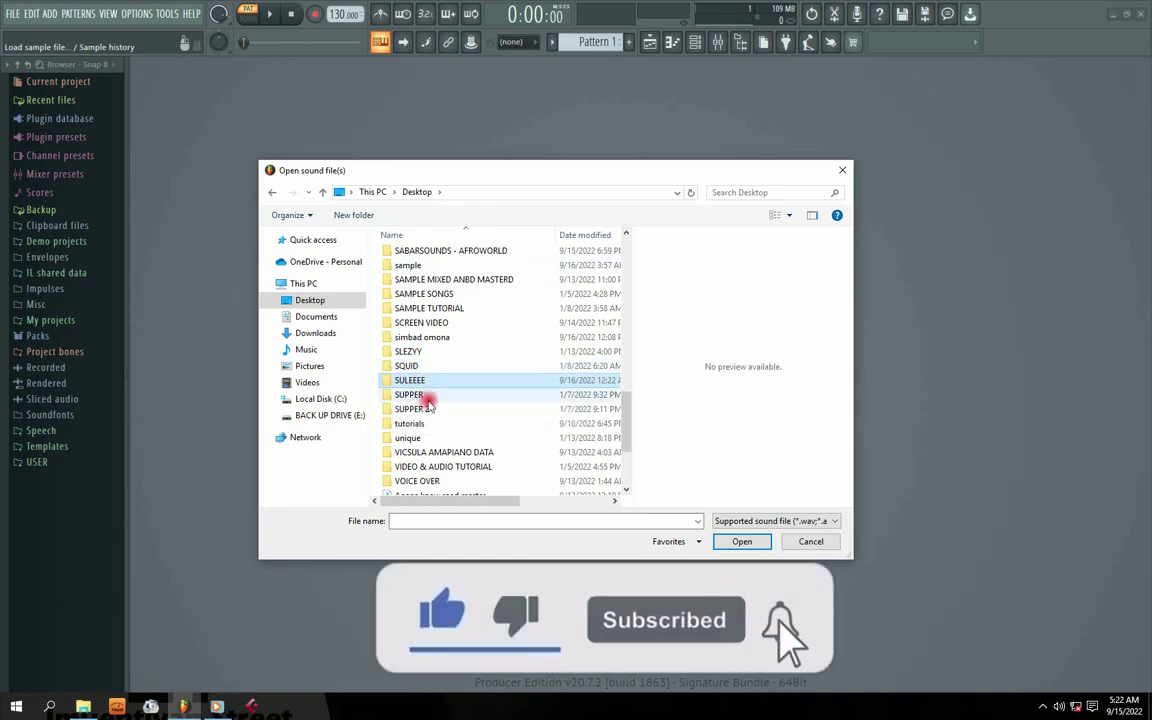
double_click(393, 380)
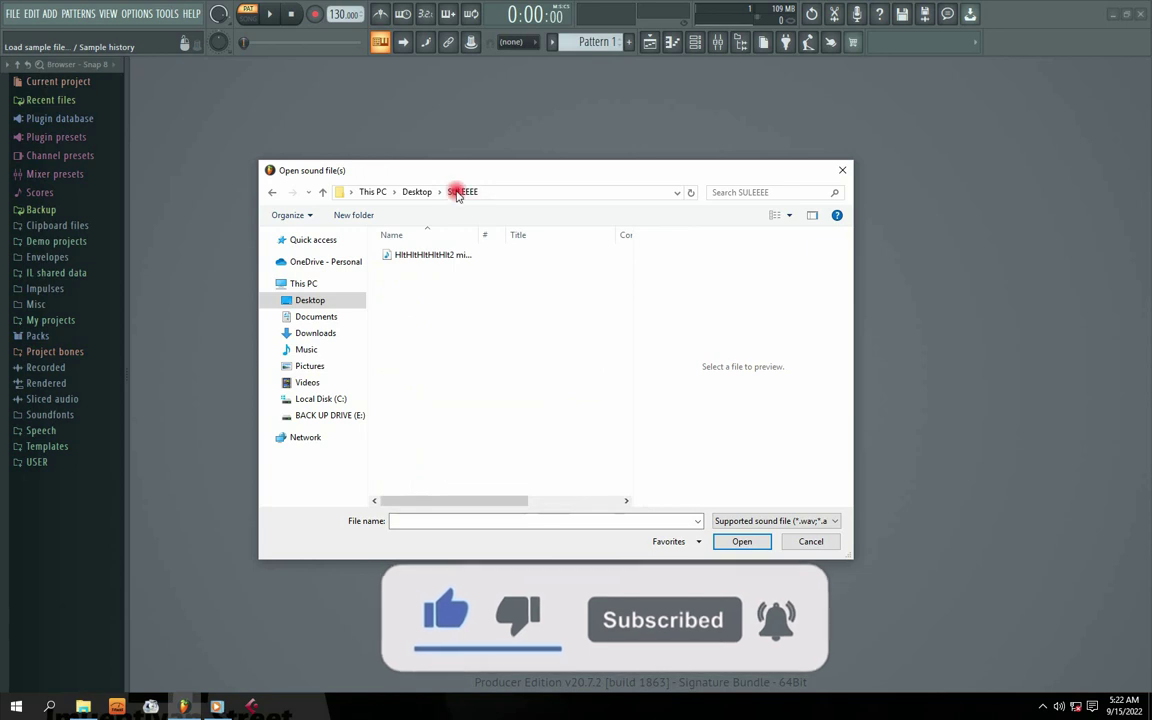
Load the mixdown sound file from the SULEEEE folder into the audio clip channel.
drag(417, 174, 667, 190)
click(661, 267)
click(985, 555)
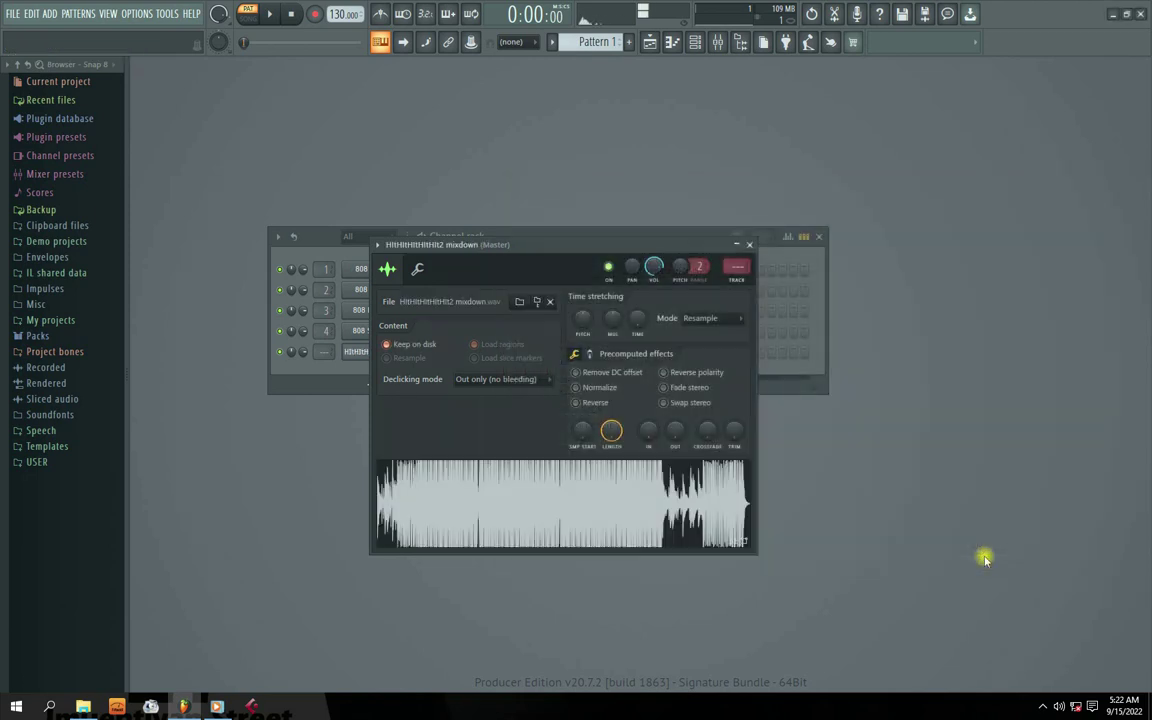
Move the clip's settings window and the channel rack apart so that they no longer overlap.
click(686, 481)
drag(522, 244, 647, 247)
drag(671, 501, 708, 454)
drag(659, 247, 630, 331)
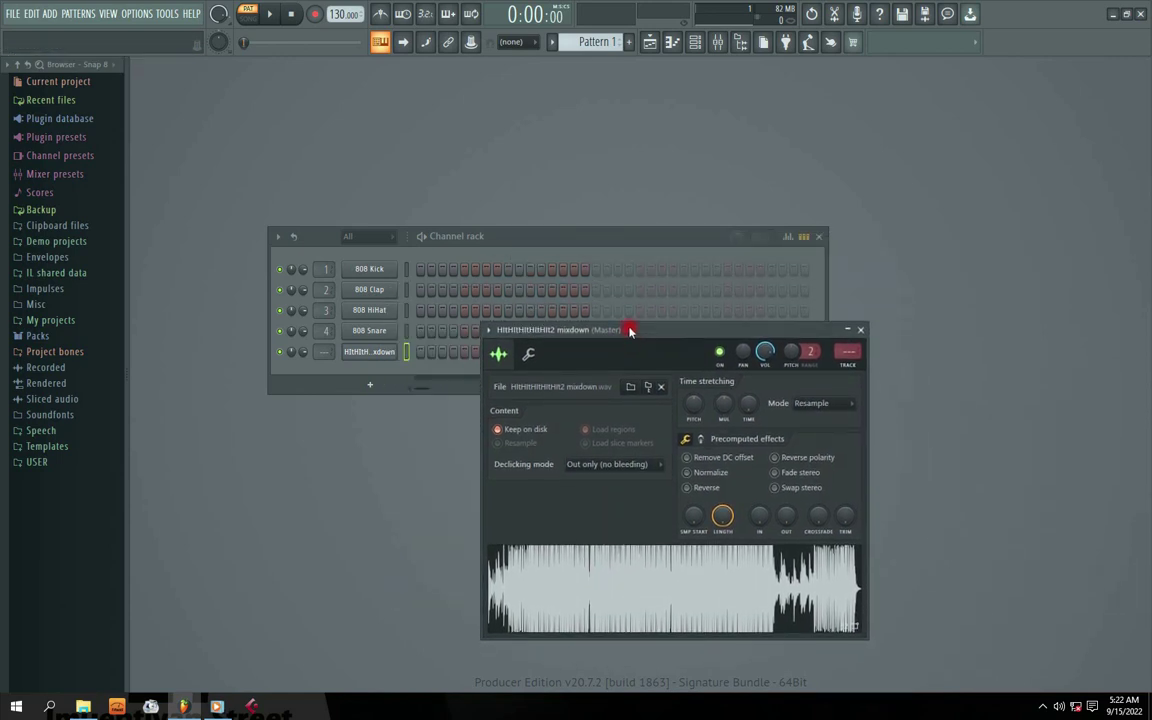
drag(493, 242, 436, 161)
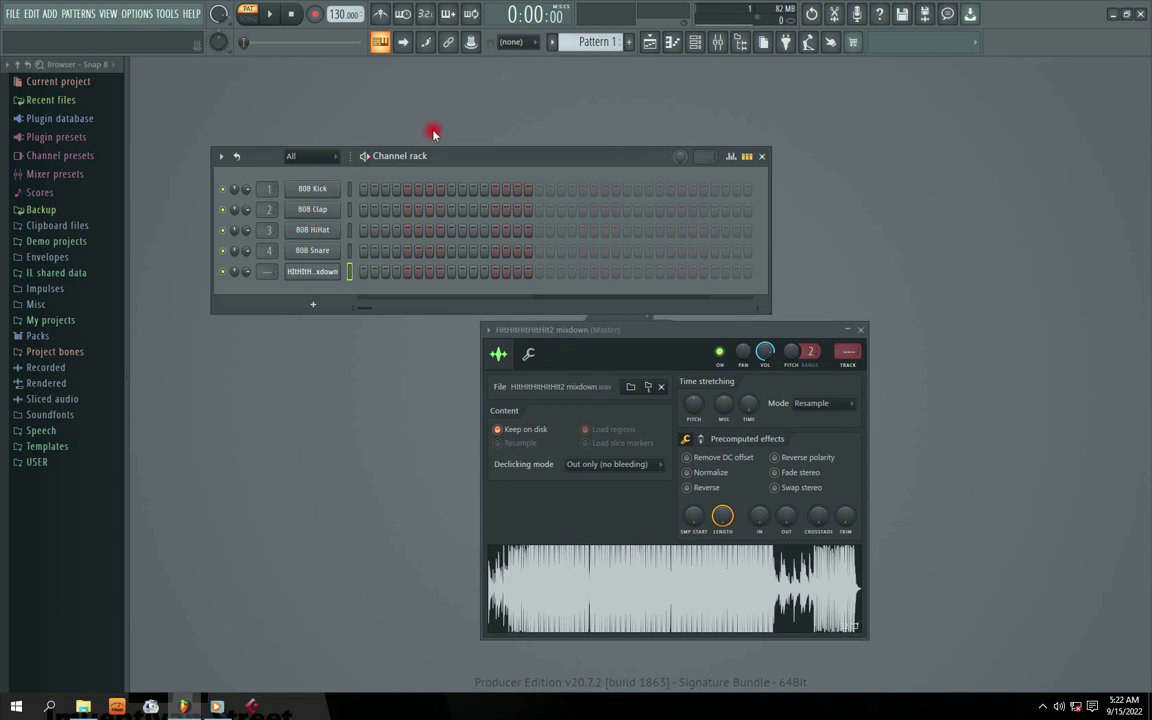
Open the playlist and place the mixdown audio clip at the start of Track 1.
click(650, 42)
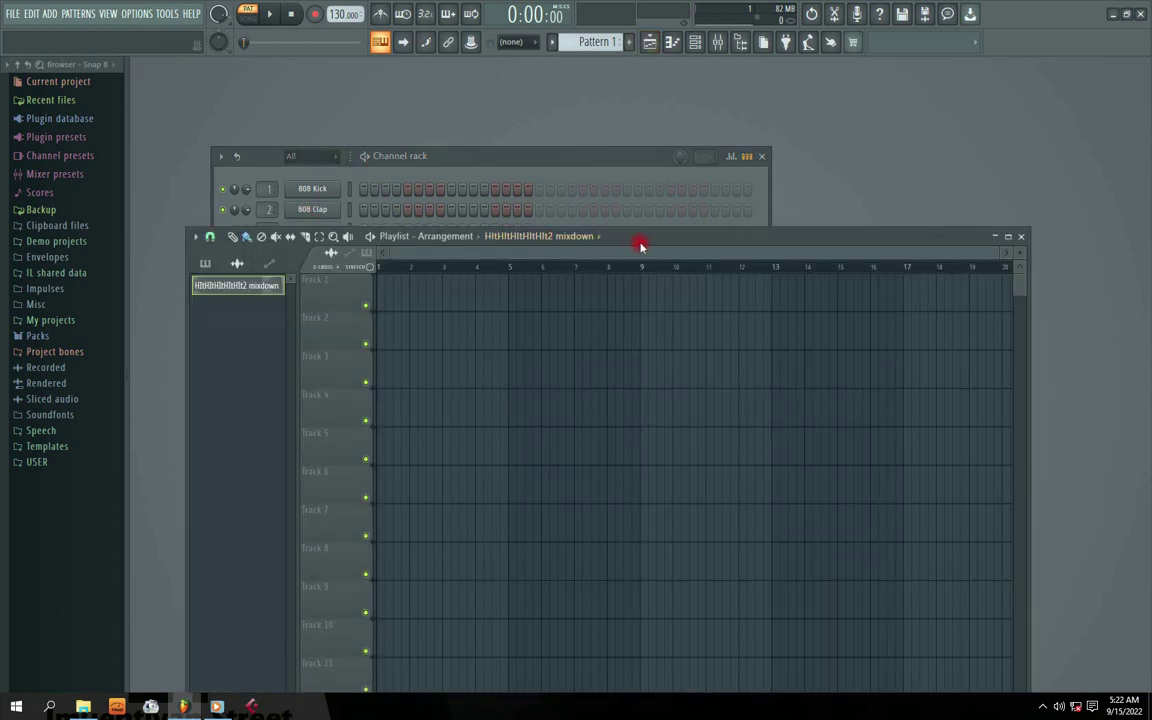
drag(638, 244, 946, 144)
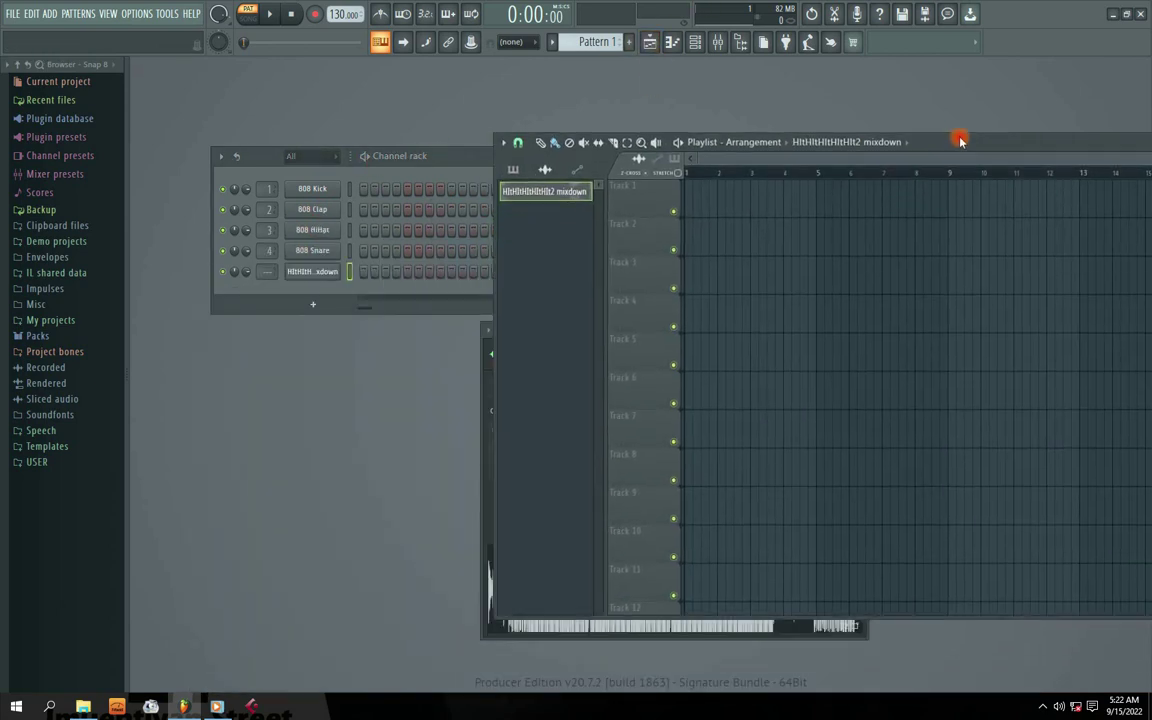
click(328, 272)
click(328, 272)
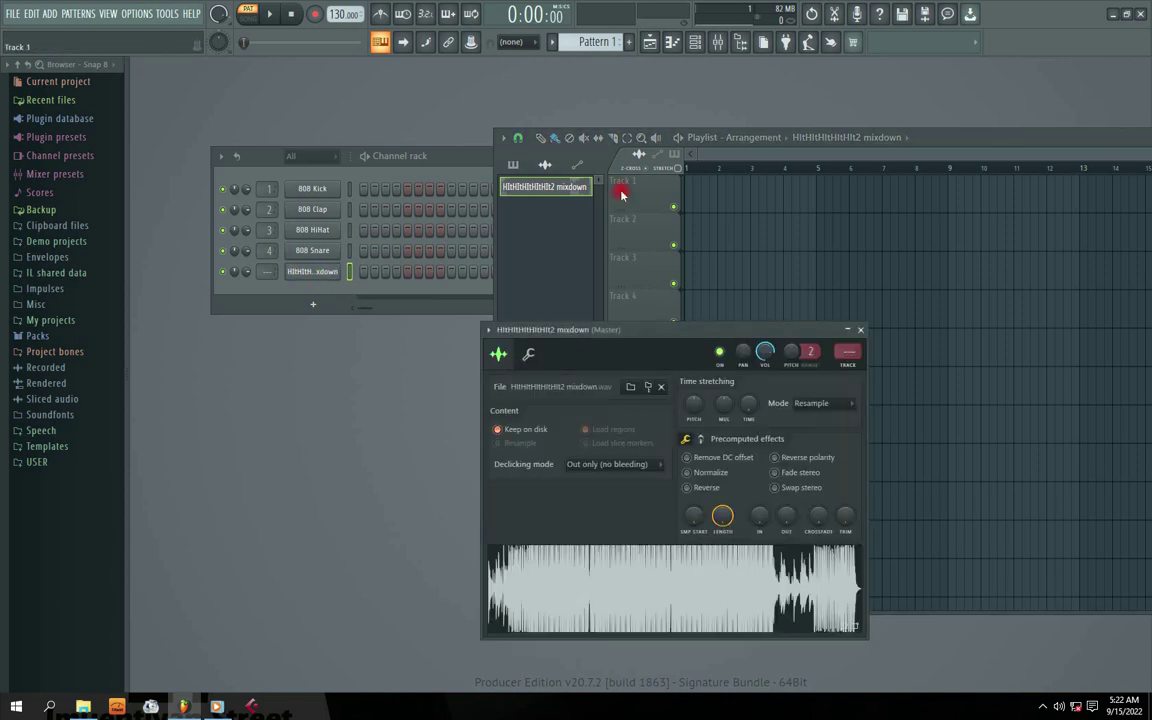
drag(941, 139, 916, 130)
drag(427, 160, 364, 298)
drag(920, 130, 735, 104)
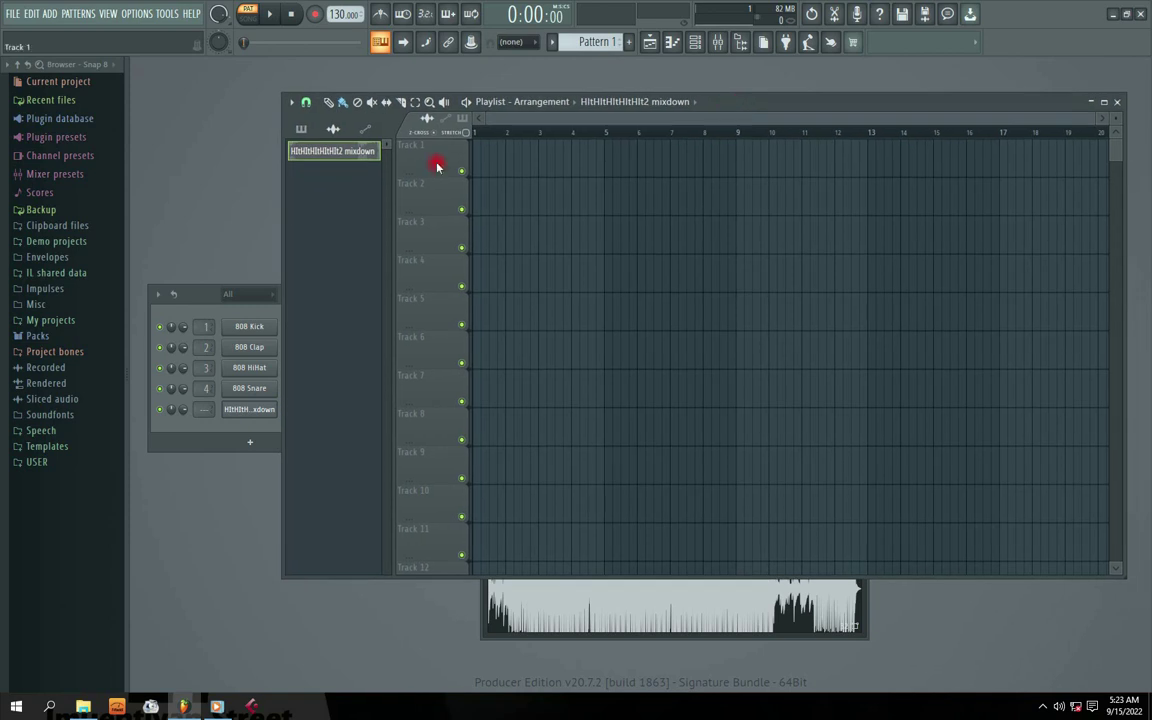
drag(335, 153, 472, 163)
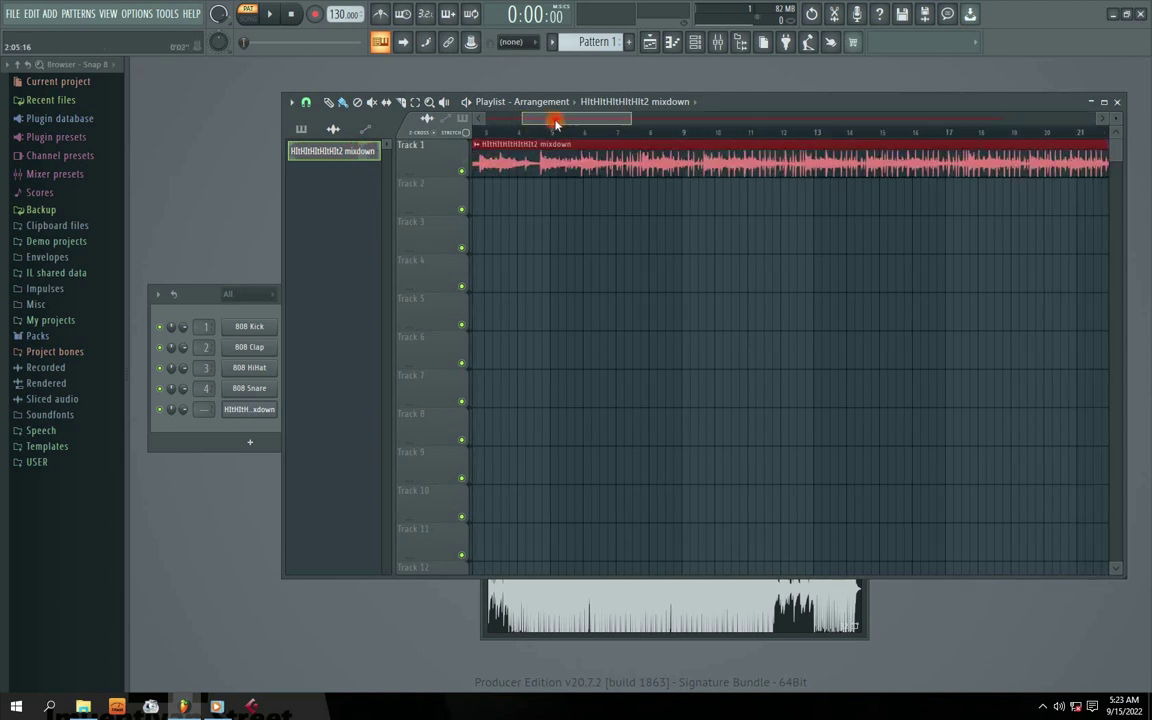
Switch playback to song mode and briefly play the arrangement from the start.
click(247, 14)
click(269, 14)
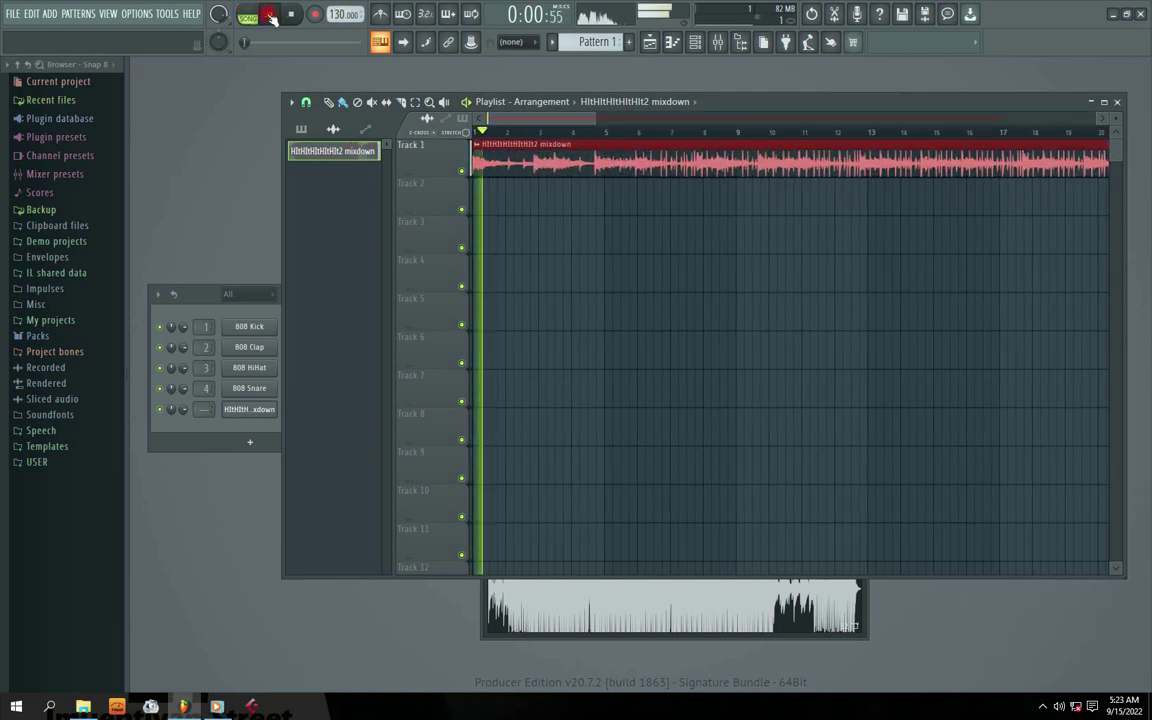
click(290, 14)
drag(563, 120, 517, 118)
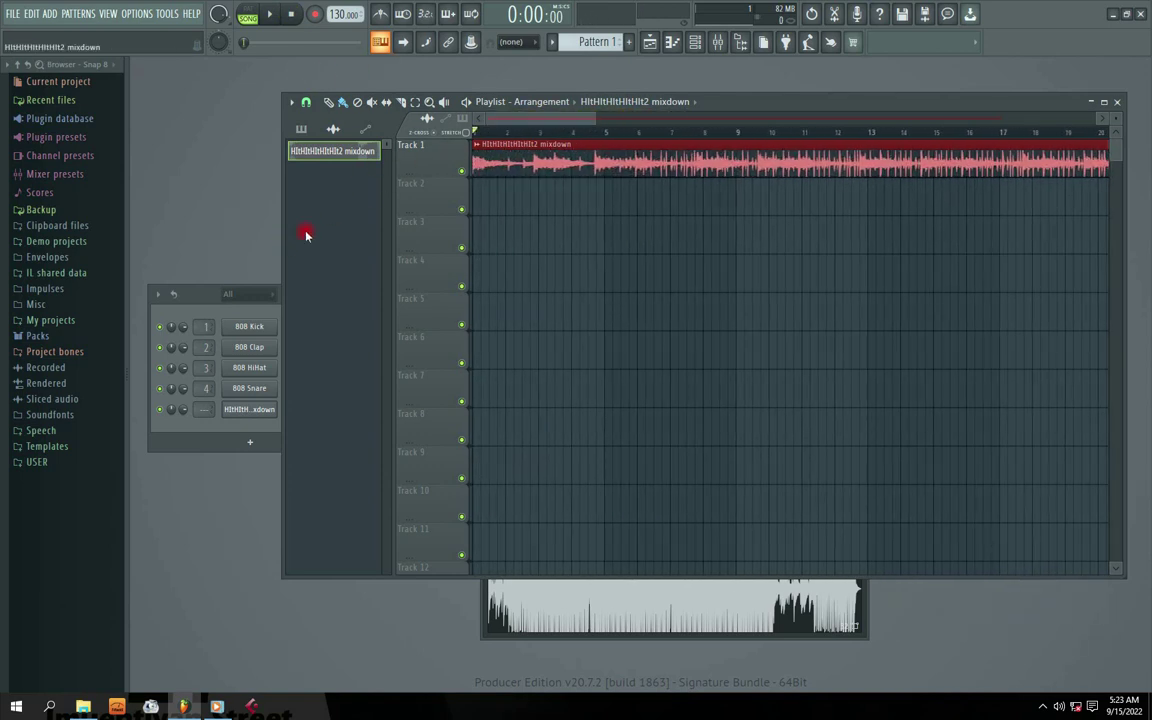
Add a second Audio Clip channel with the channel rack in front of the playlist, and open the new channel's settings.
drag(703, 104, 763, 92)
drag(301, 294, 409, 226)
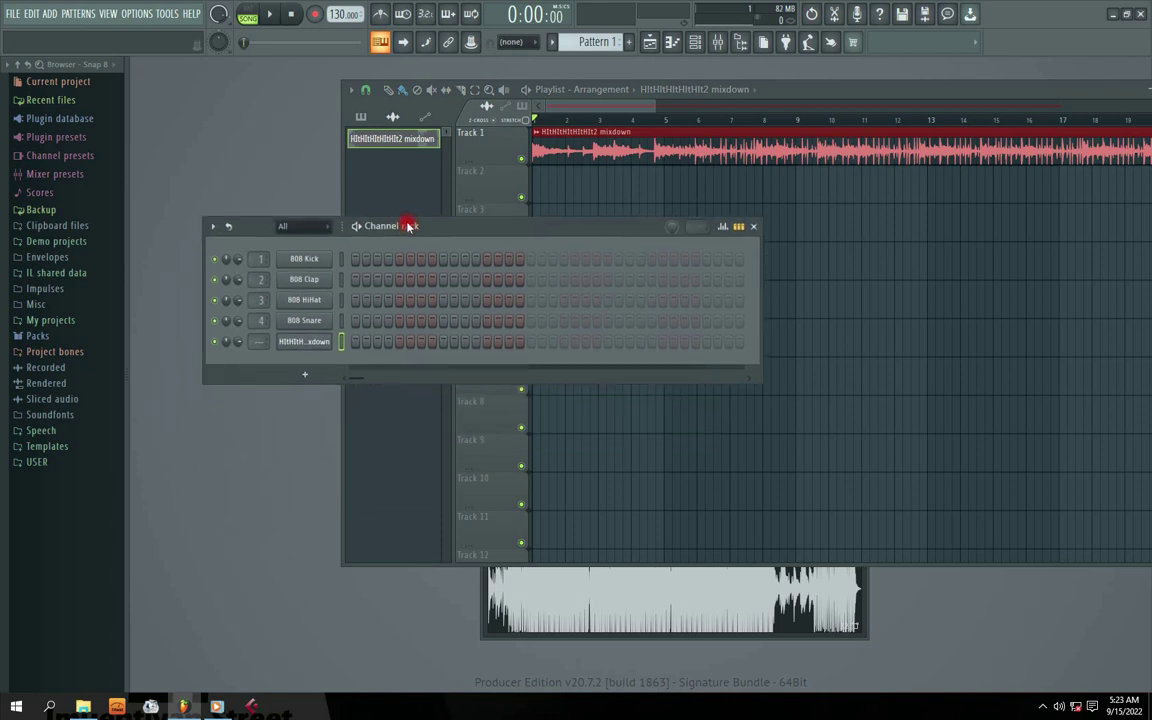
drag(409, 226, 436, 228)
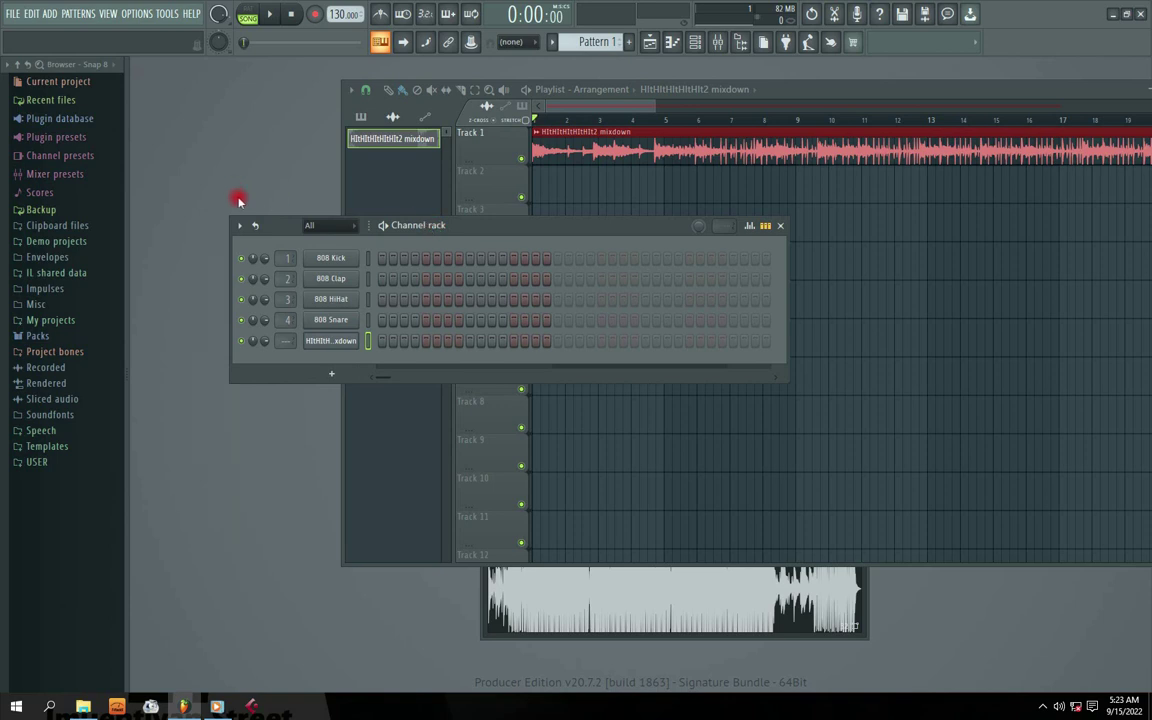
click(48, 14)
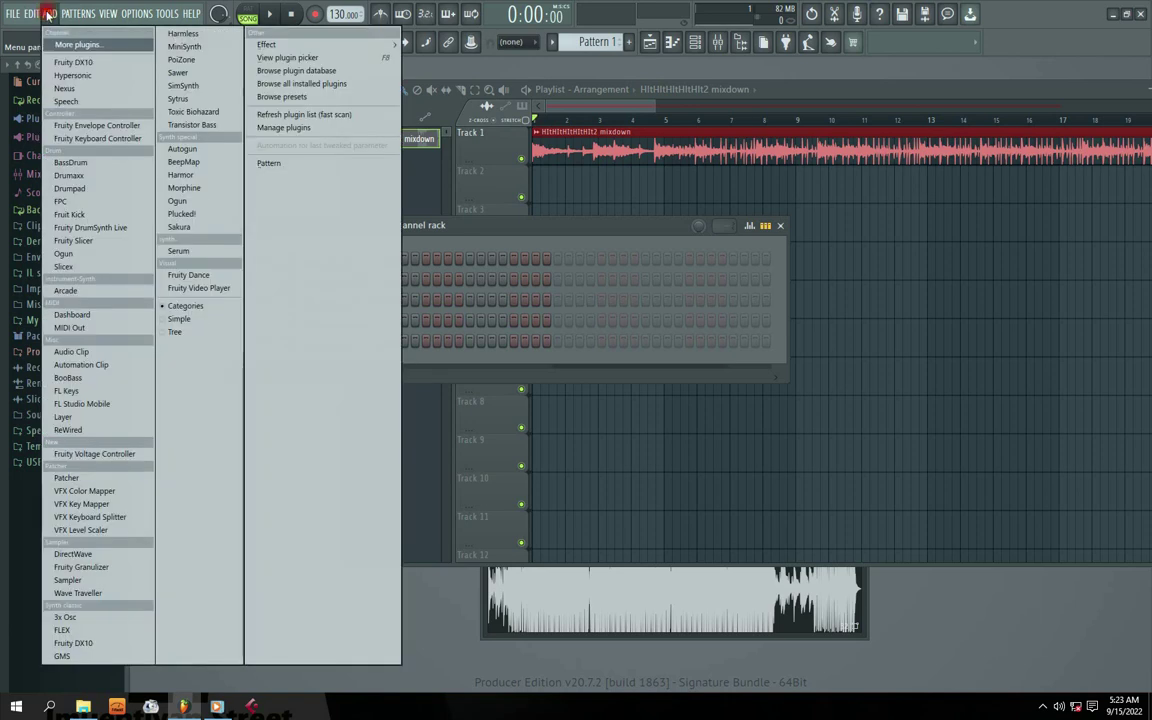
click(78, 354)
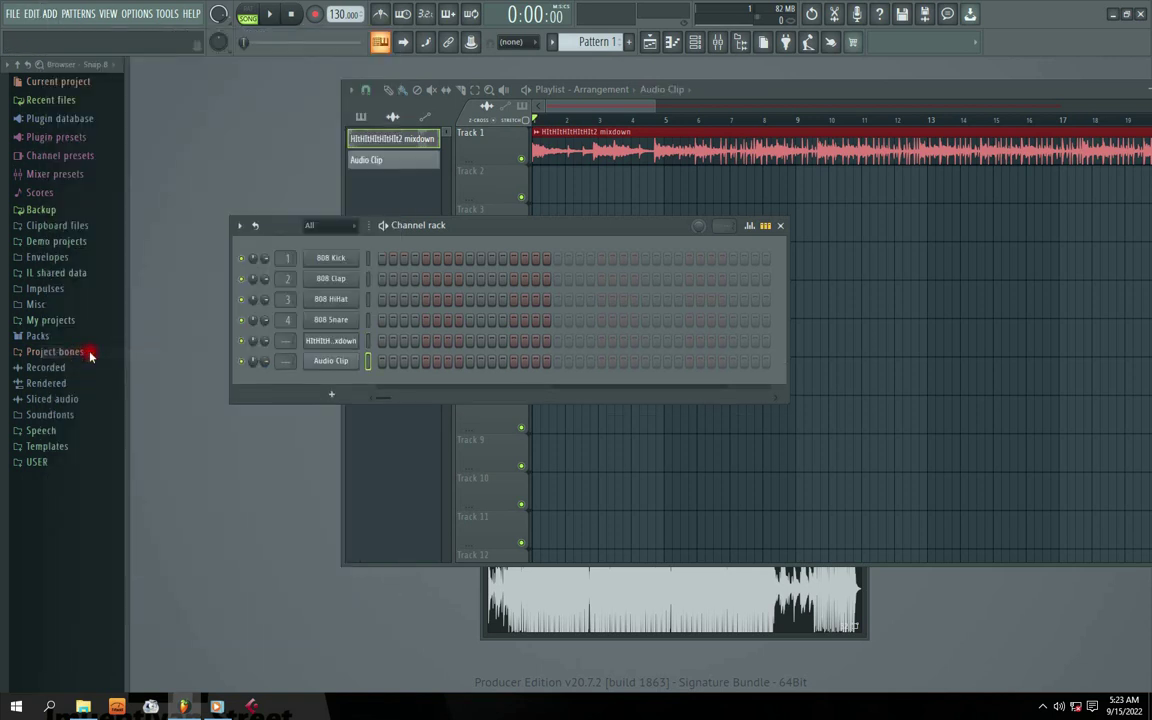
click(331, 364)
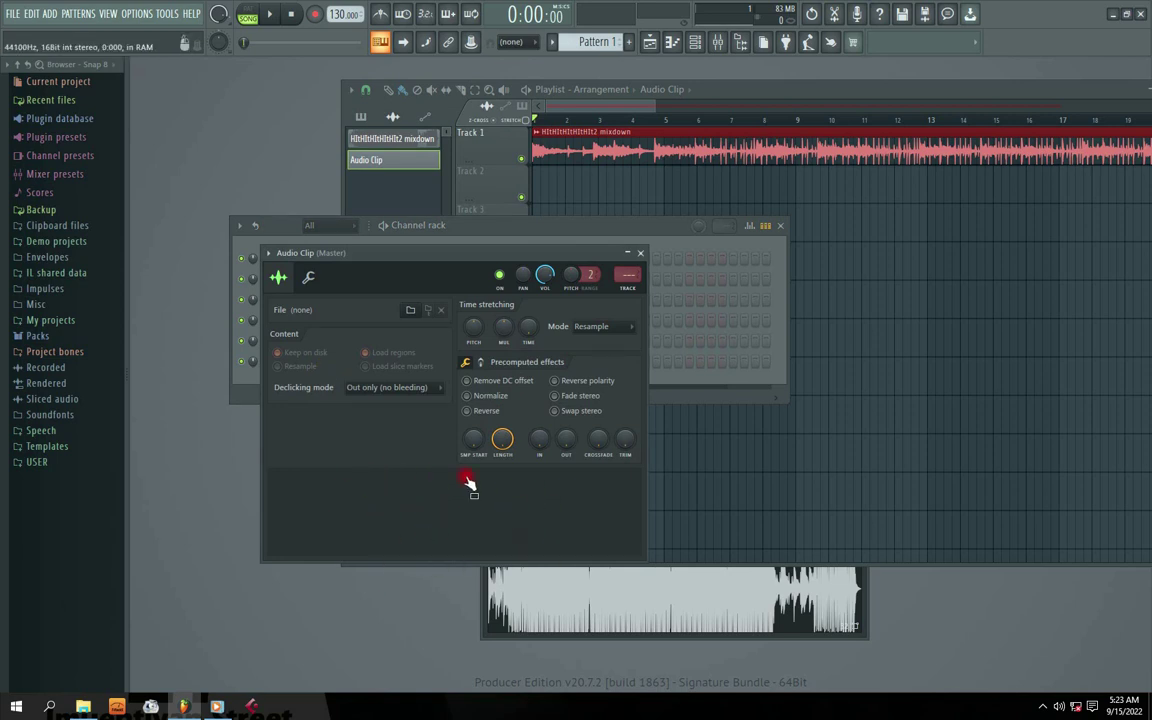
Open the file browser for the new channel's sample and look through the user folders and the C: and E: drives.
click(410, 311)
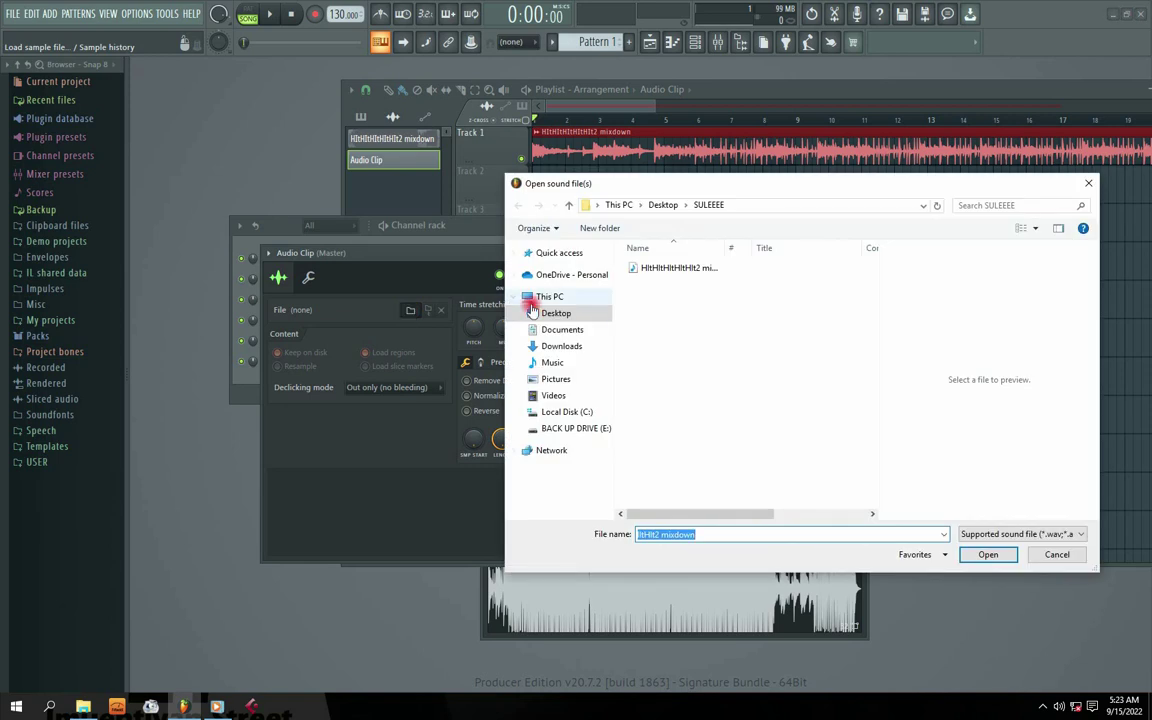
click(570, 206)
click(873, 402)
drag(873, 402, 874, 382)
click(524, 314)
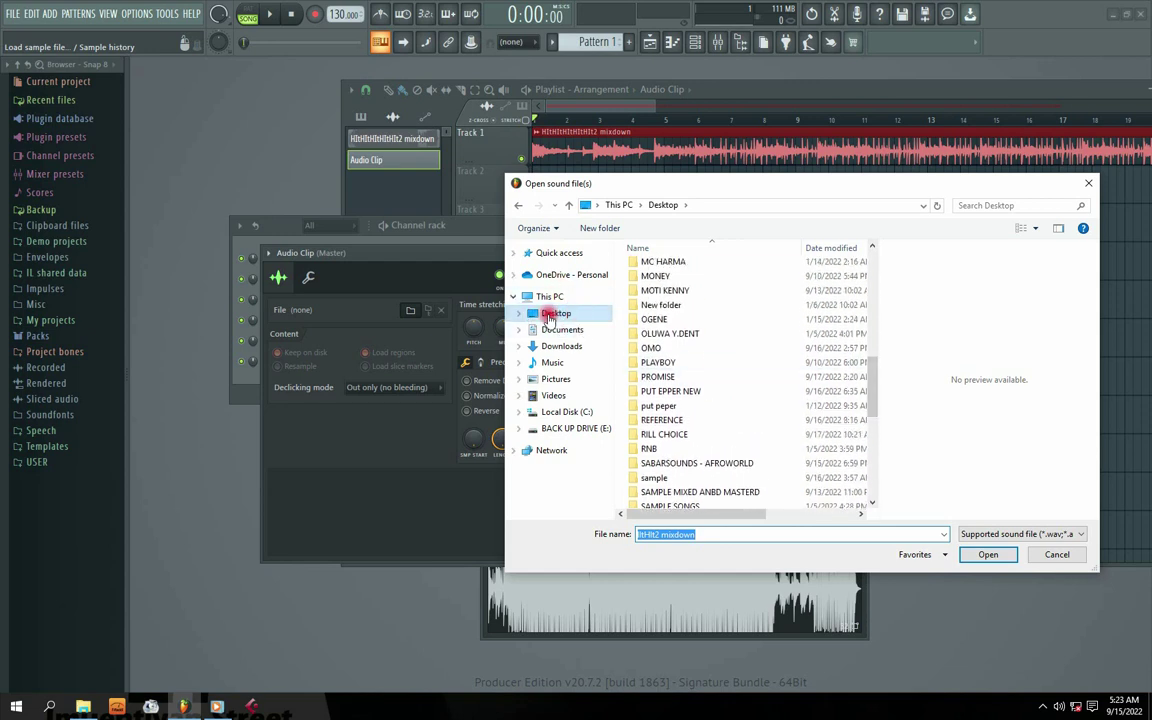
click(557, 314)
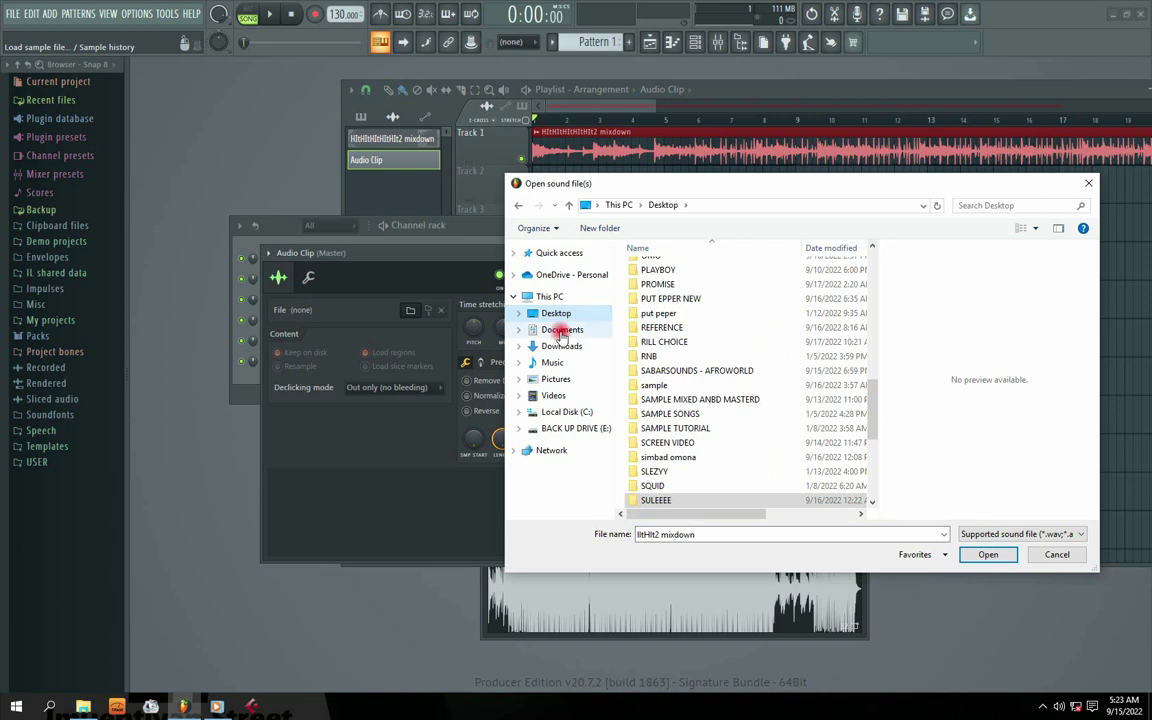
click(562, 331)
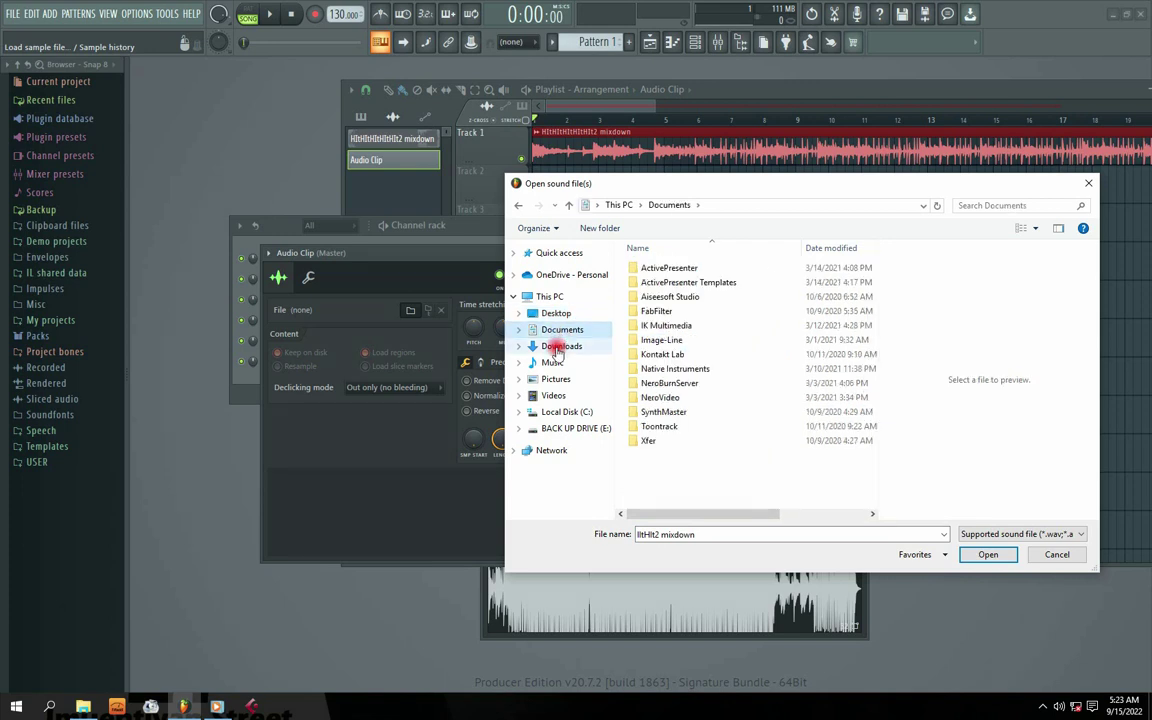
click(560, 345)
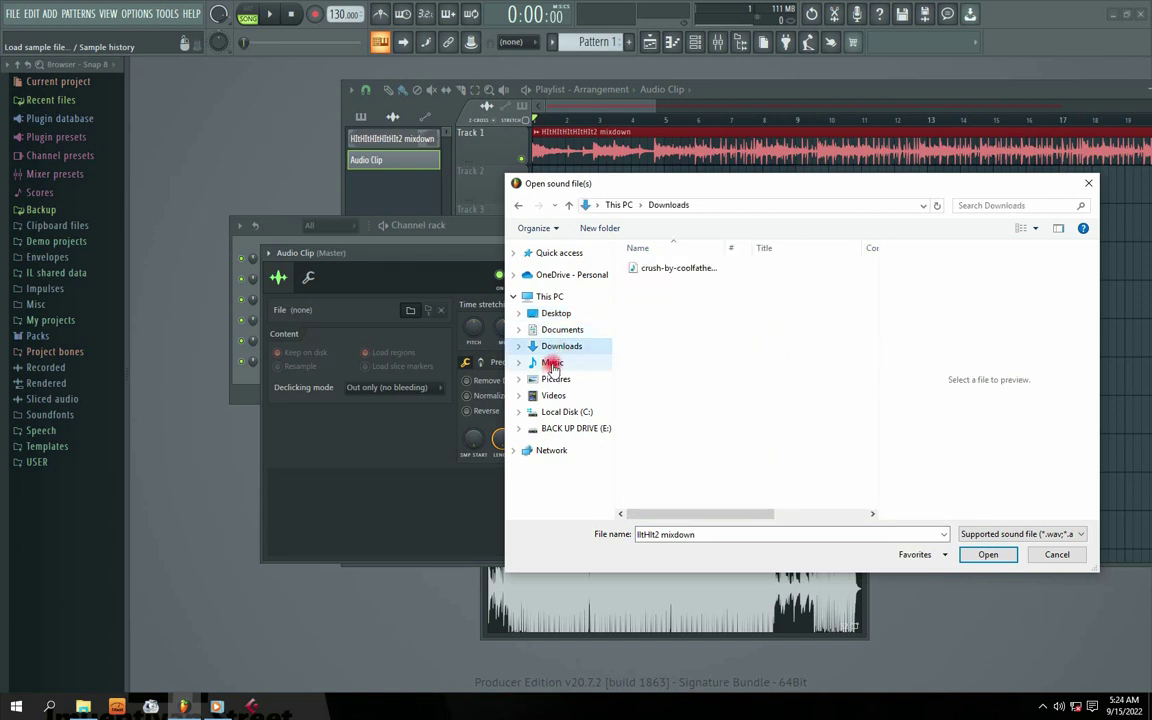
click(552, 363)
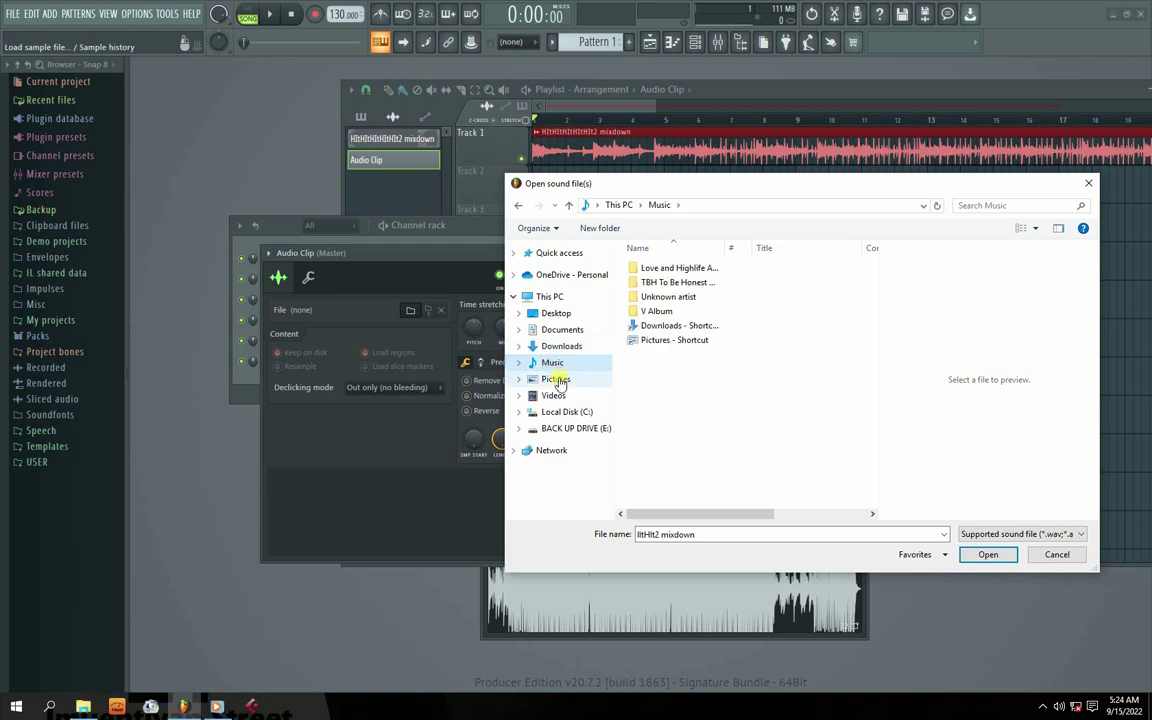
click(555, 380)
click(556, 396)
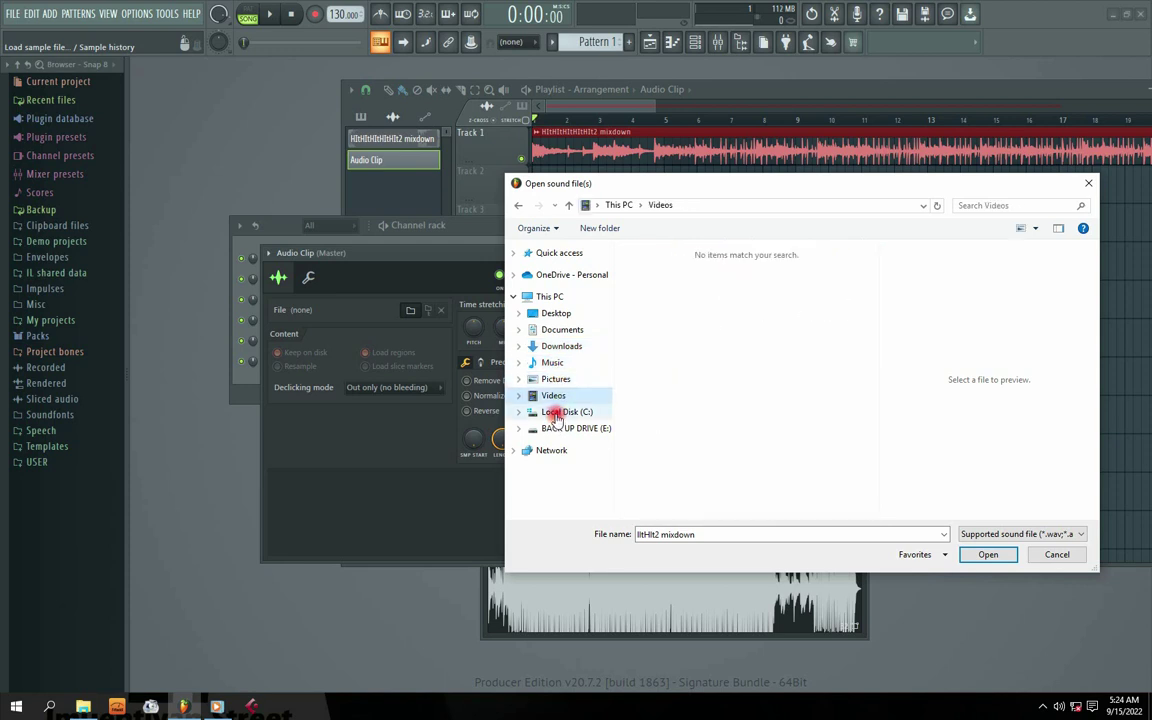
click(556, 414)
click(565, 428)
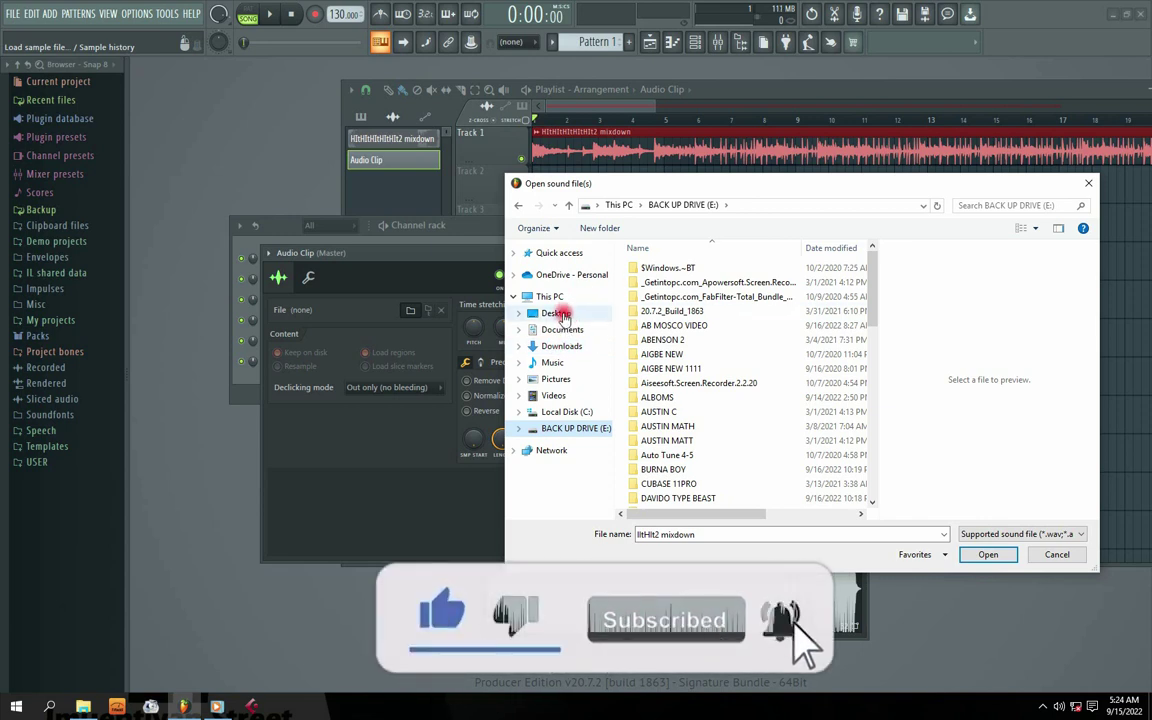
Load the HItHItHItHItHIt2 mixdown file from the Desktop's SULEEEE folder into the new Audio Clip channel.
click(563, 316)
drag(743, 186, 508, 174)
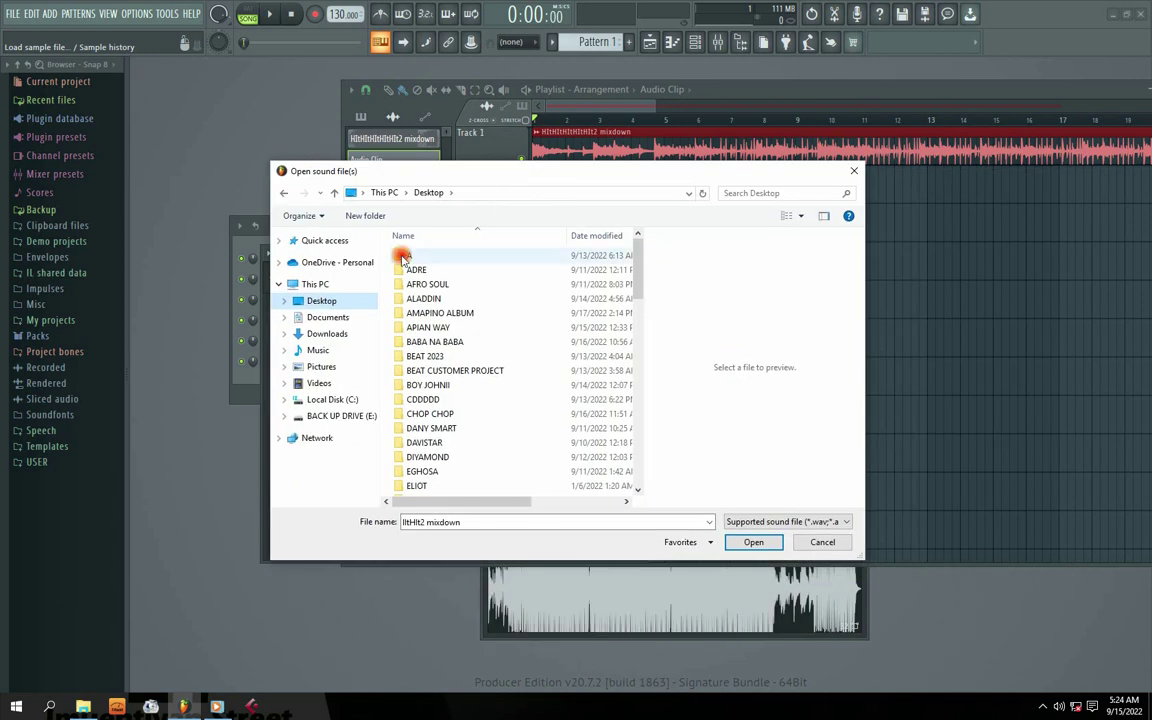
click(428, 343)
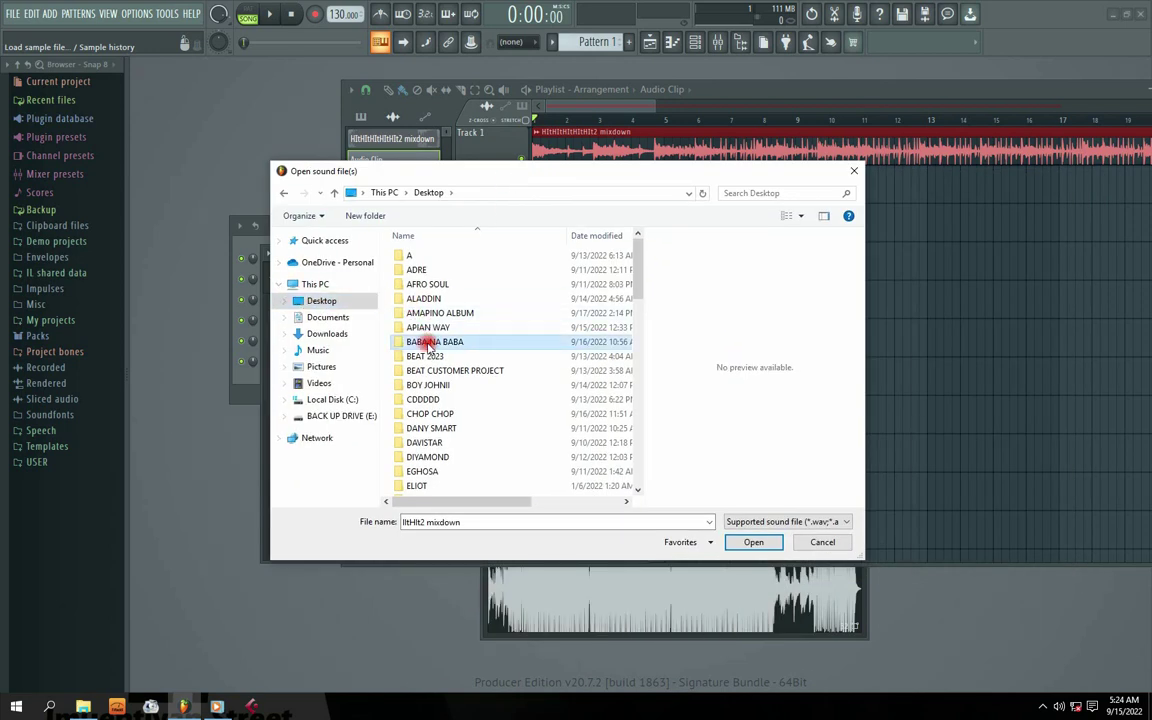
key(s)
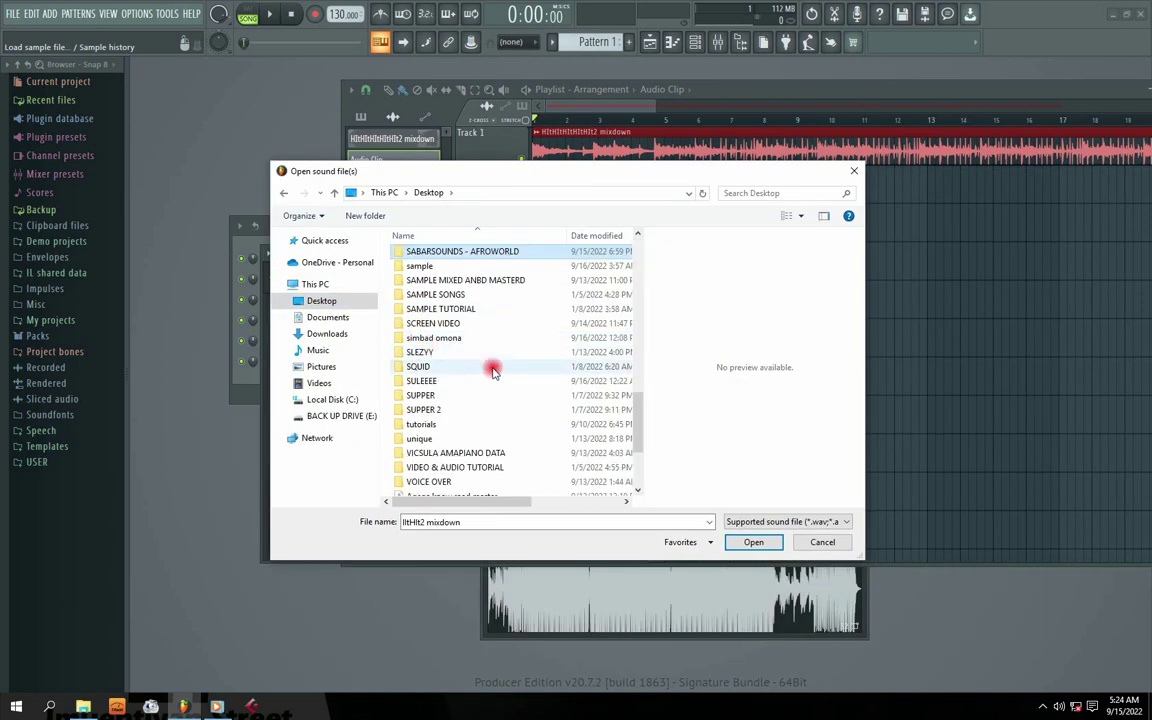
click(421, 383)
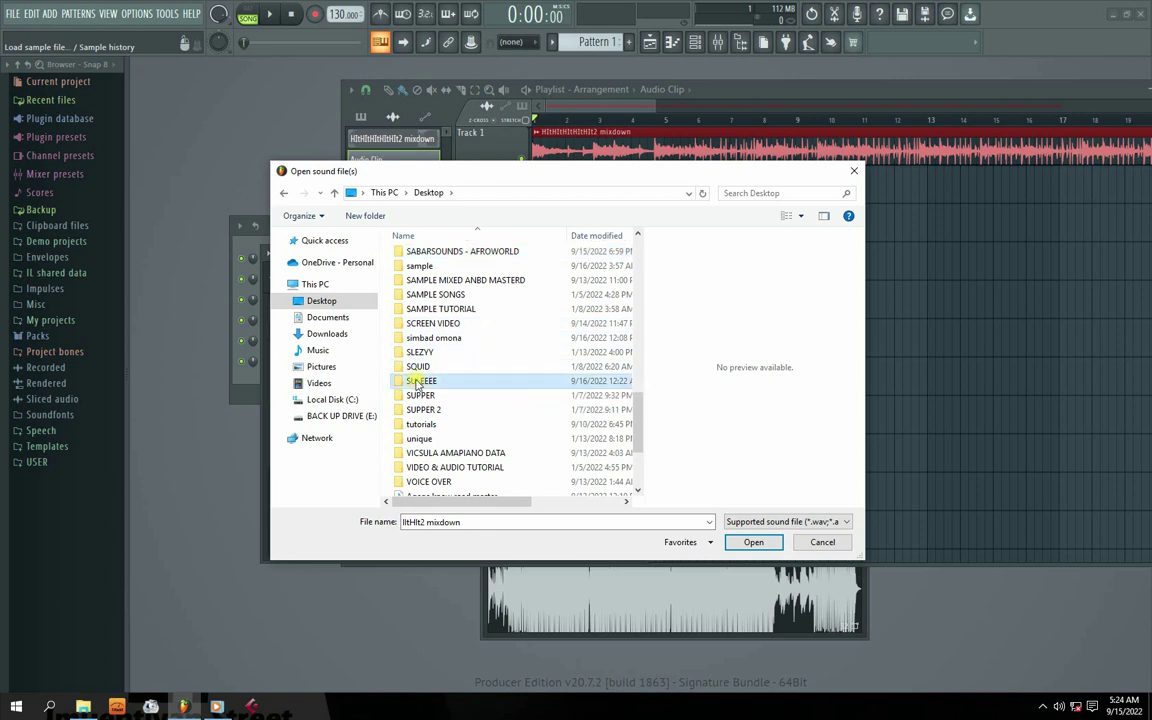
drag(445, 168, 530, 164)
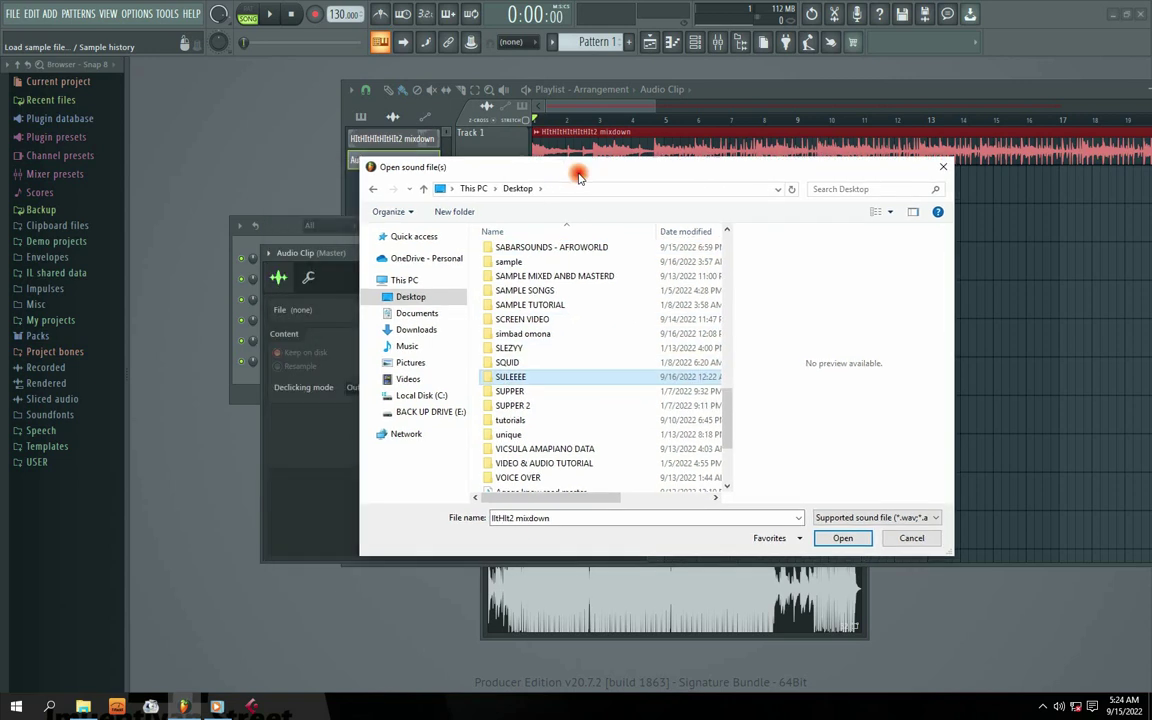
double_click(496, 378)
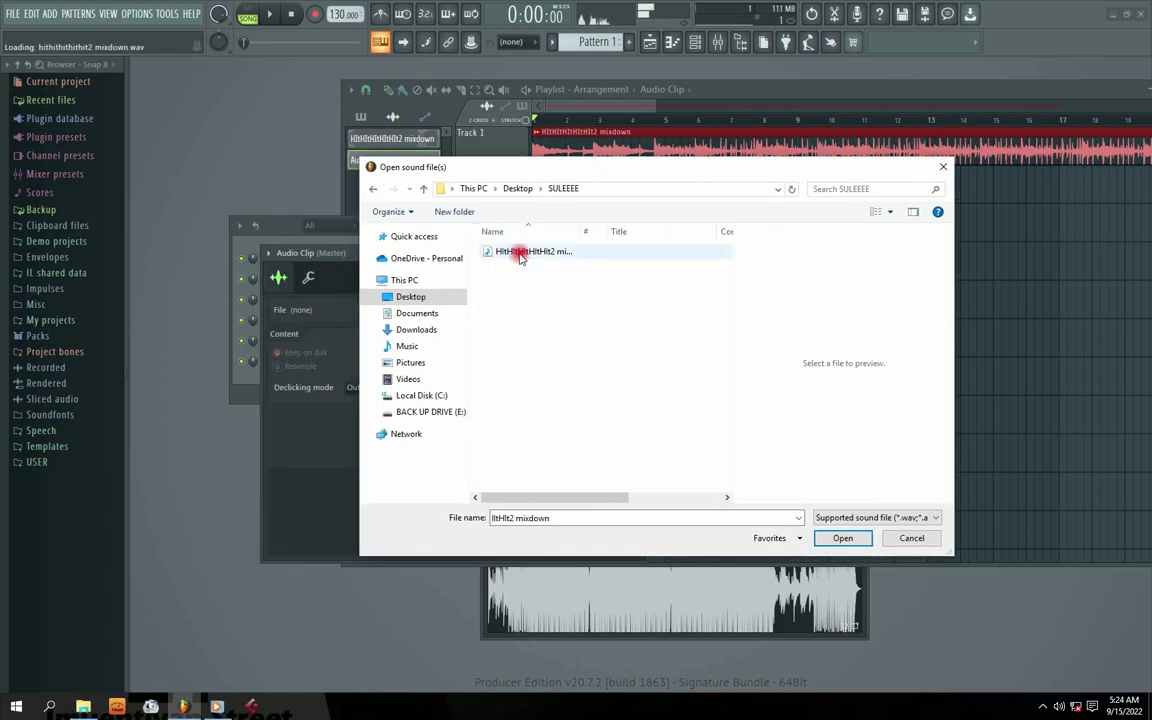
click(845, 540)
Separate the clip's settings window from the channel rack, move the rack aside, and close the settings window.
drag(460, 250, 785, 174)
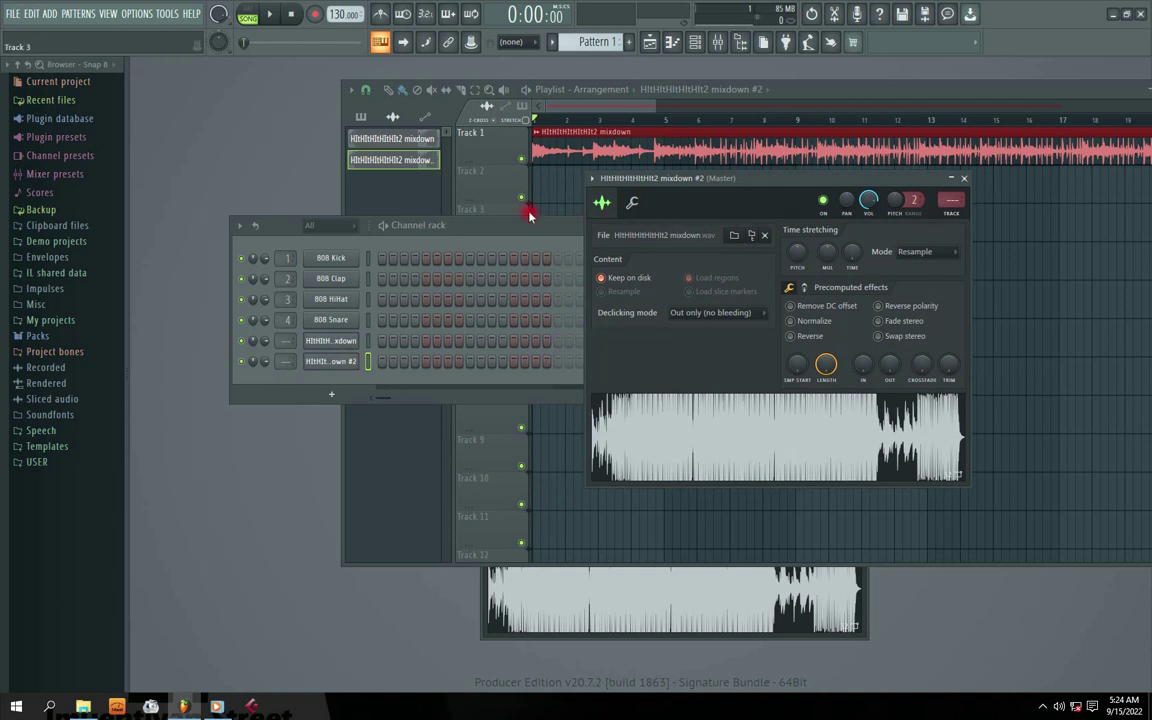
drag(440, 224, 379, 204)
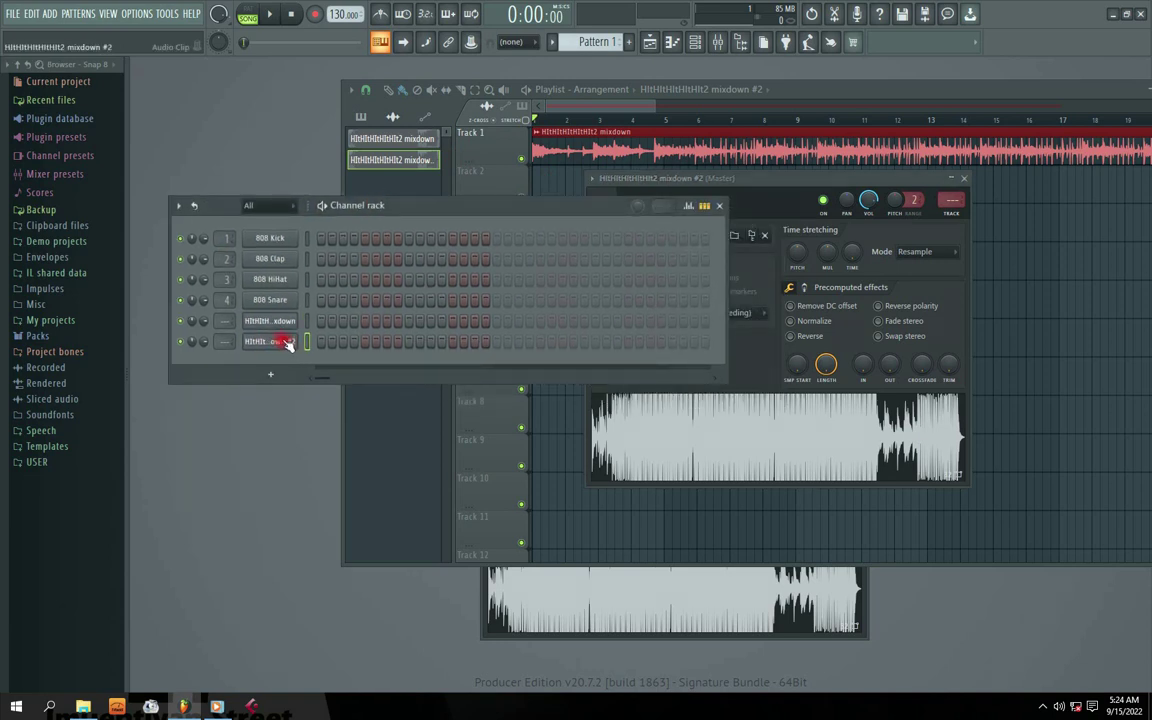
drag(507, 203, 458, 256)
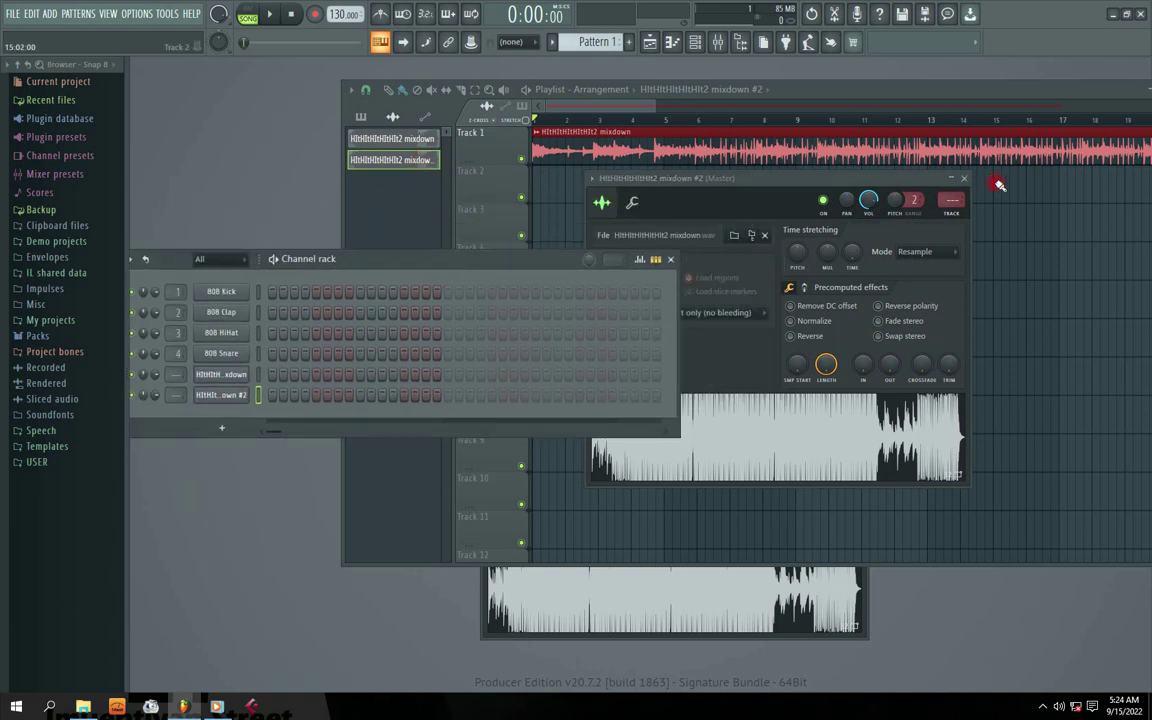
click(964, 178)
Place the mixdown #2 clip at the start of Track 2 and bring the whole playlist window into view.
click(396, 166)
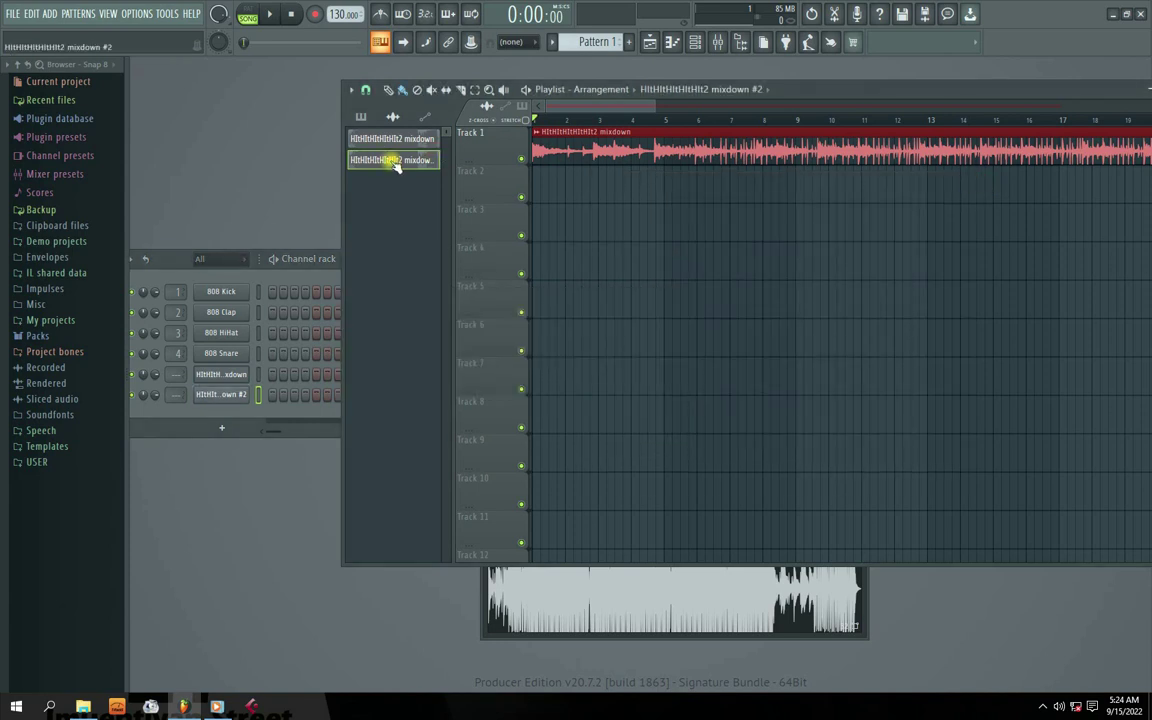
click(540, 193)
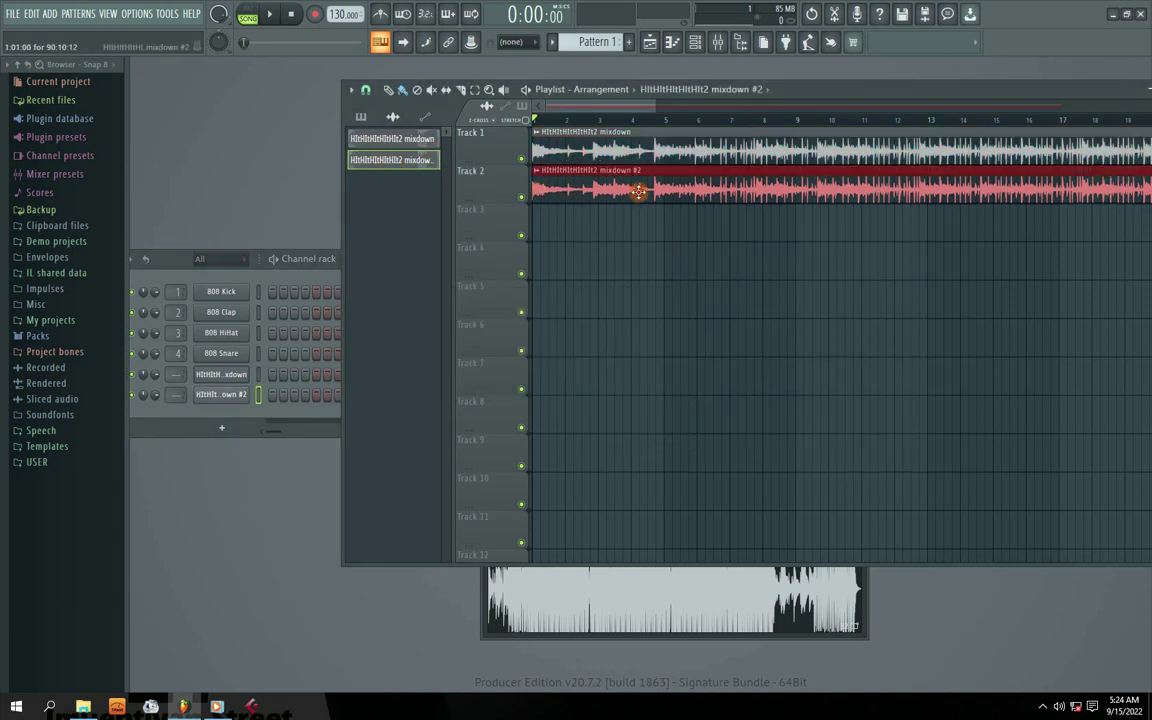
click(414, 141)
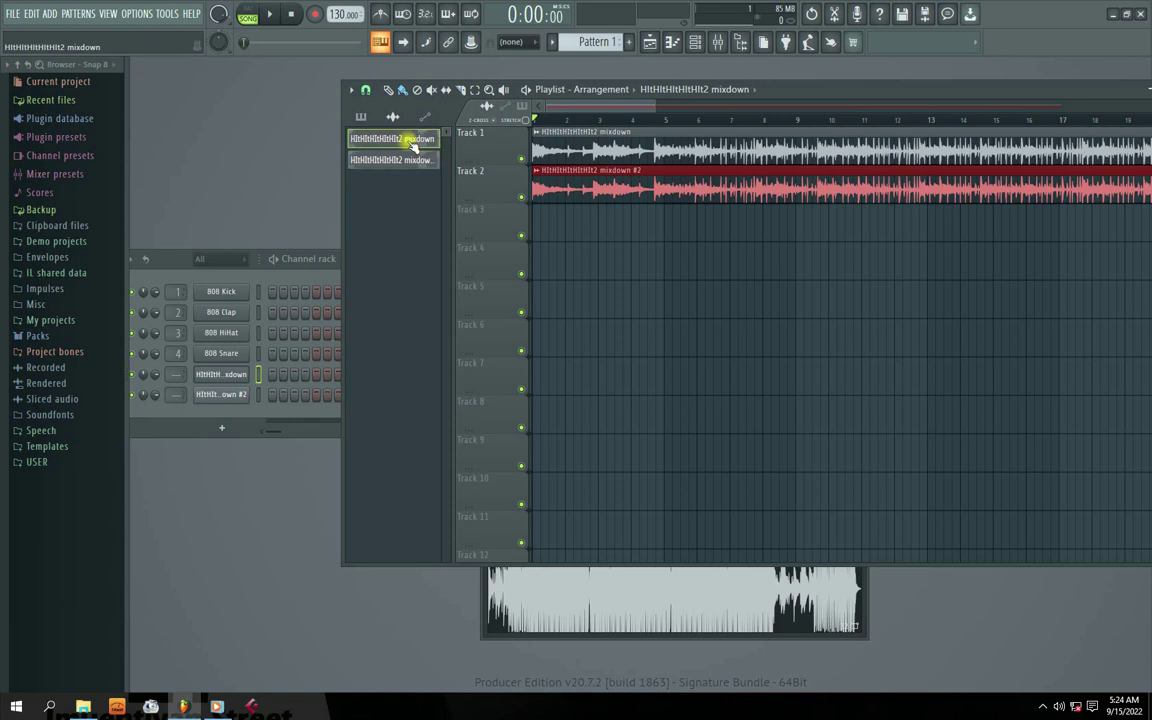
click(620, 147)
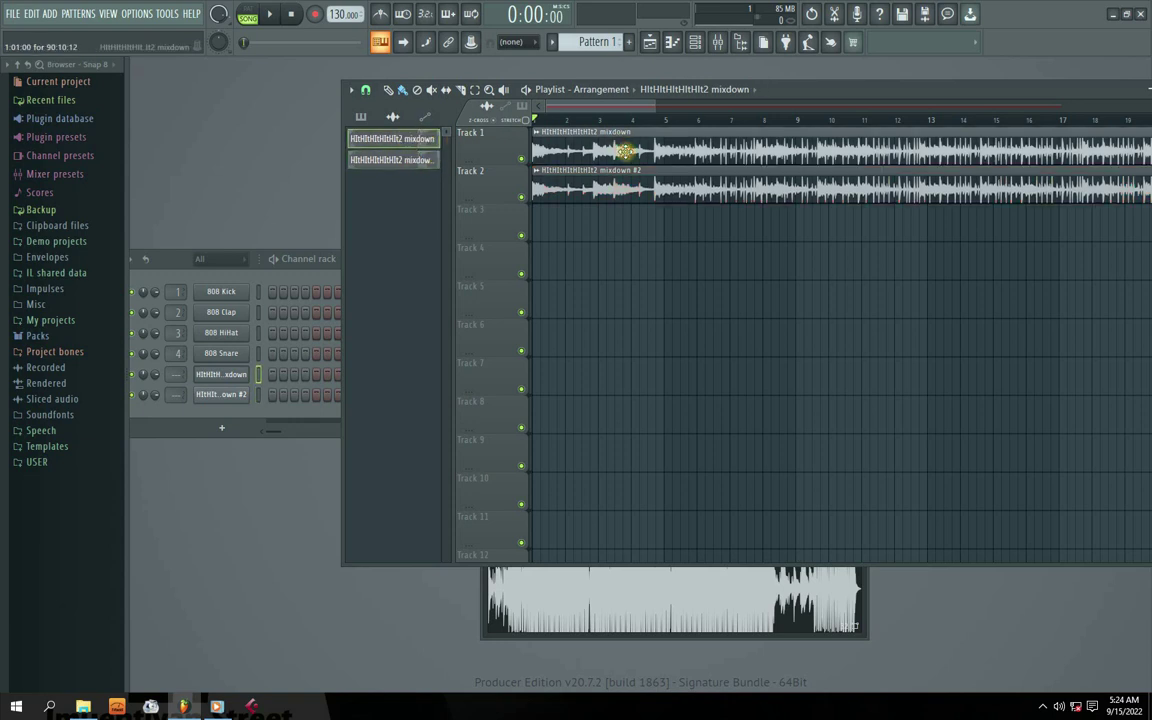
click(418, 161)
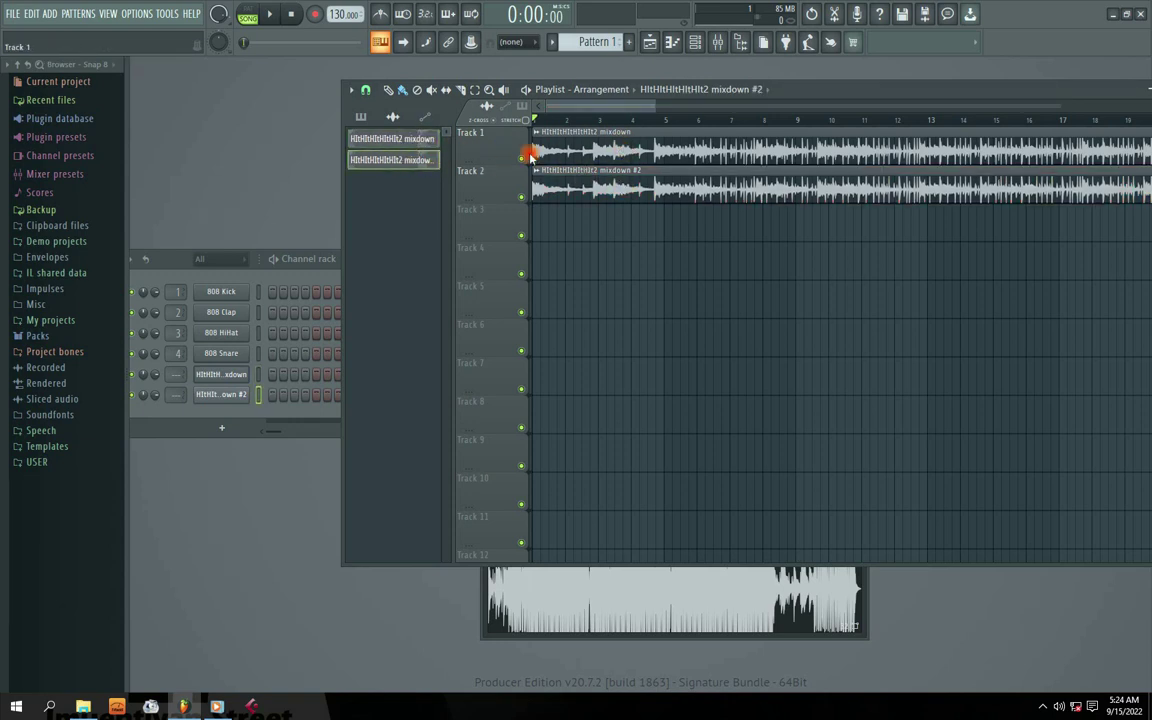
drag(303, 266, 428, 289)
drag(806, 100, 665, 99)
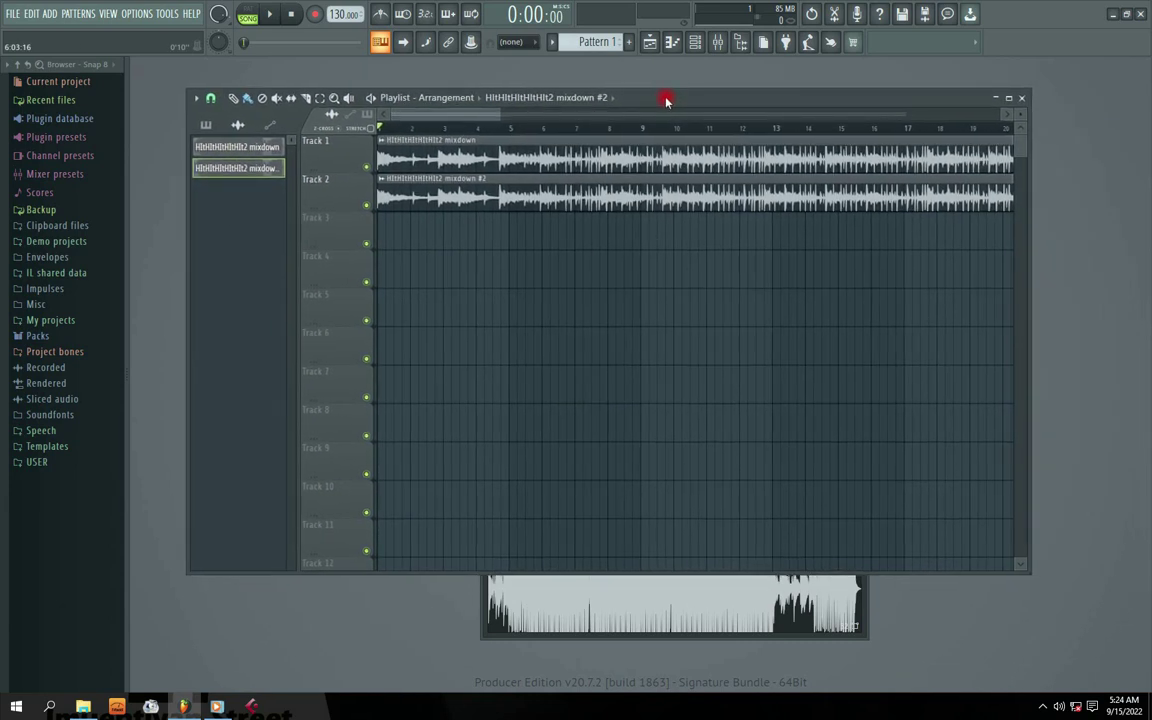
Switch to the desktop, close the ARIER STAR folder, and open the SULEEEE folder in an enlarged window.
click(1111, 15)
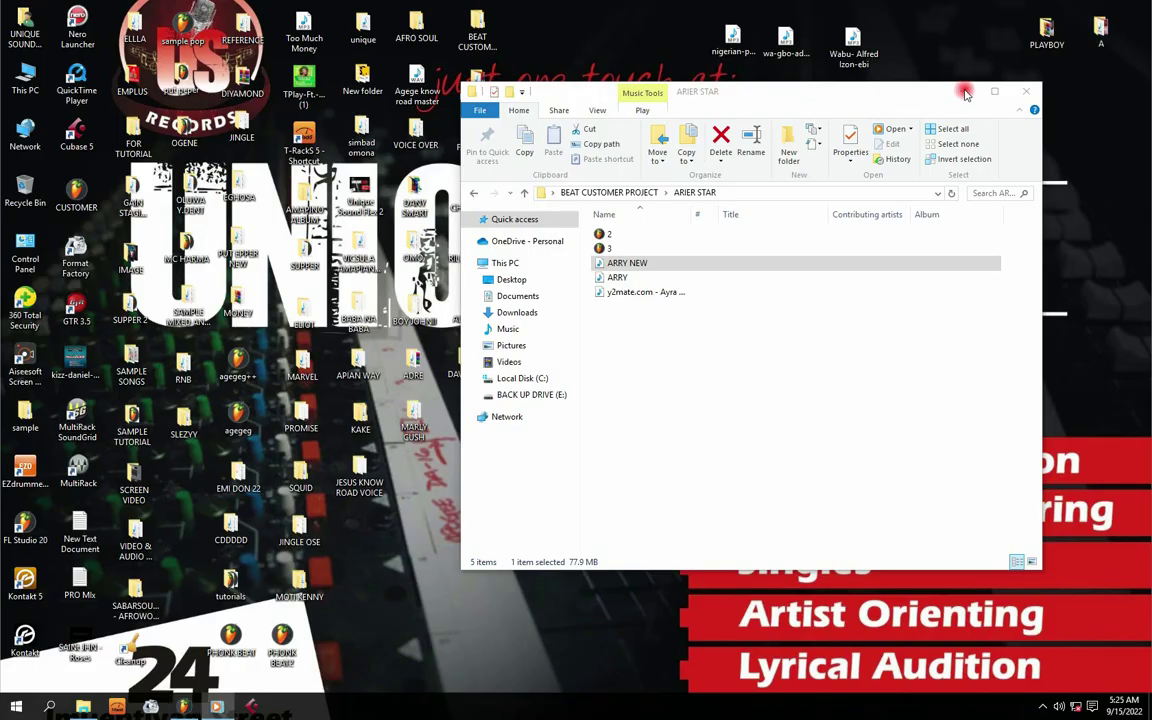
click(1027, 93)
drag(842, 175, 595, 125)
double_click(591, 130)
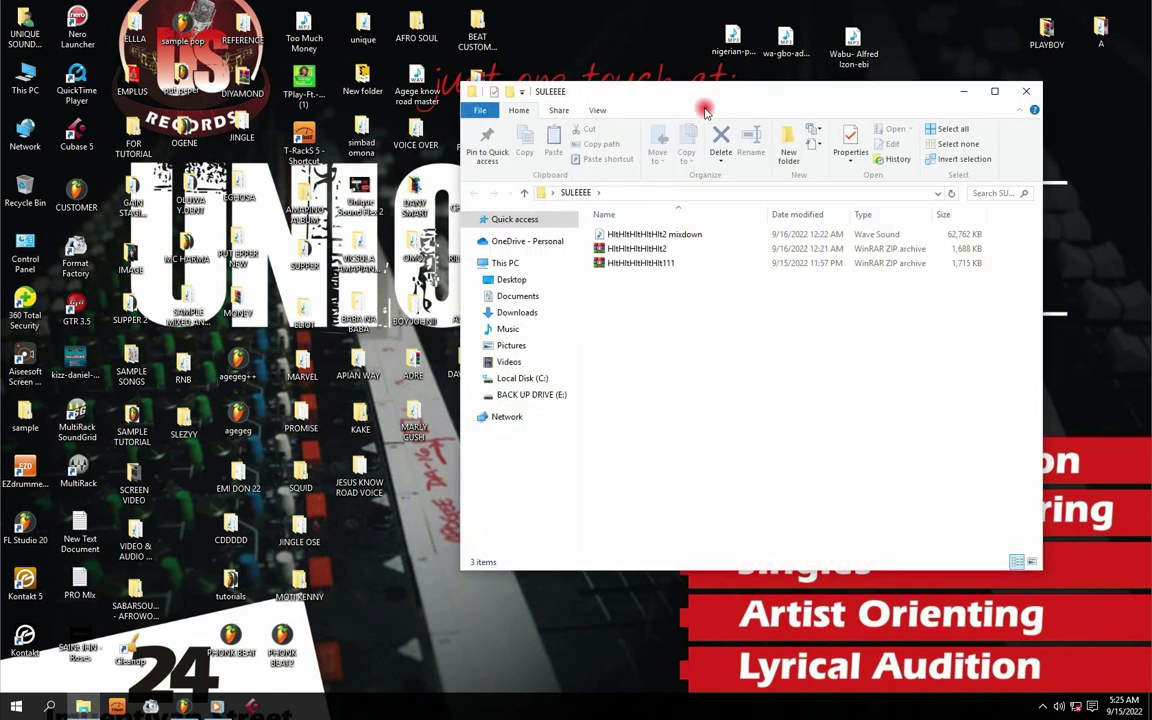
drag(980, 550, 1122, 644)
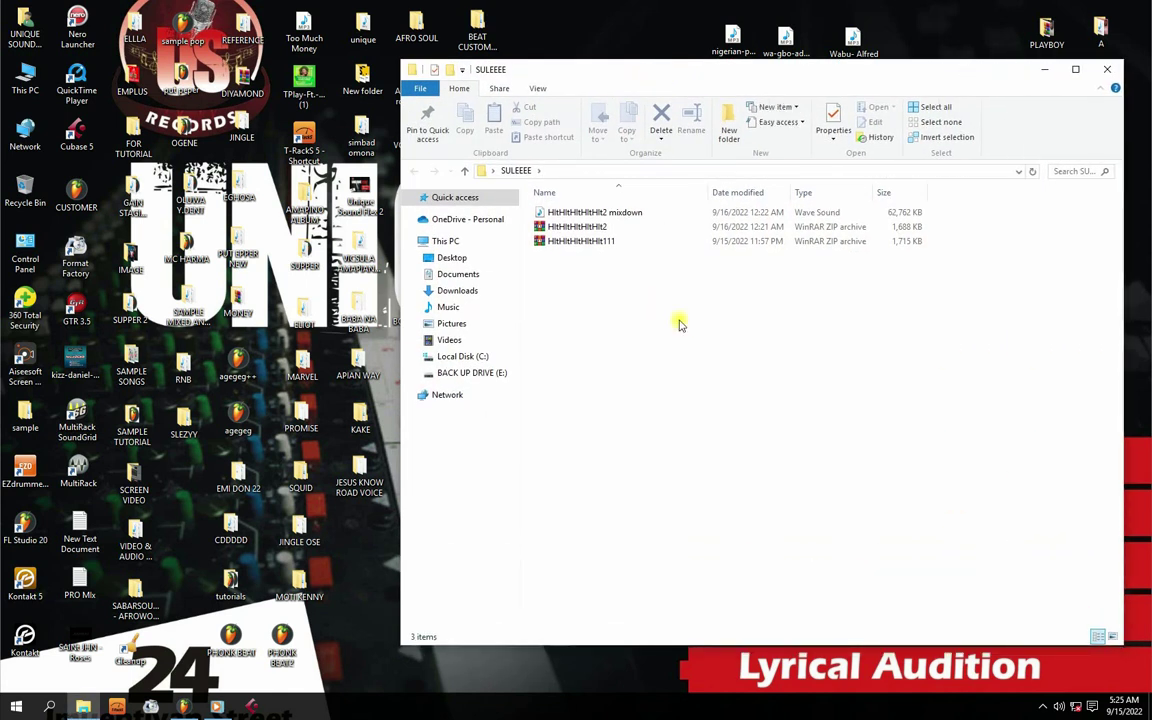
Drop the HItHItHItHItHIt2 mixdown file from the folder at the start of playlist Track 3, choosing the first mixdown clip as its source.
click(565, 216)
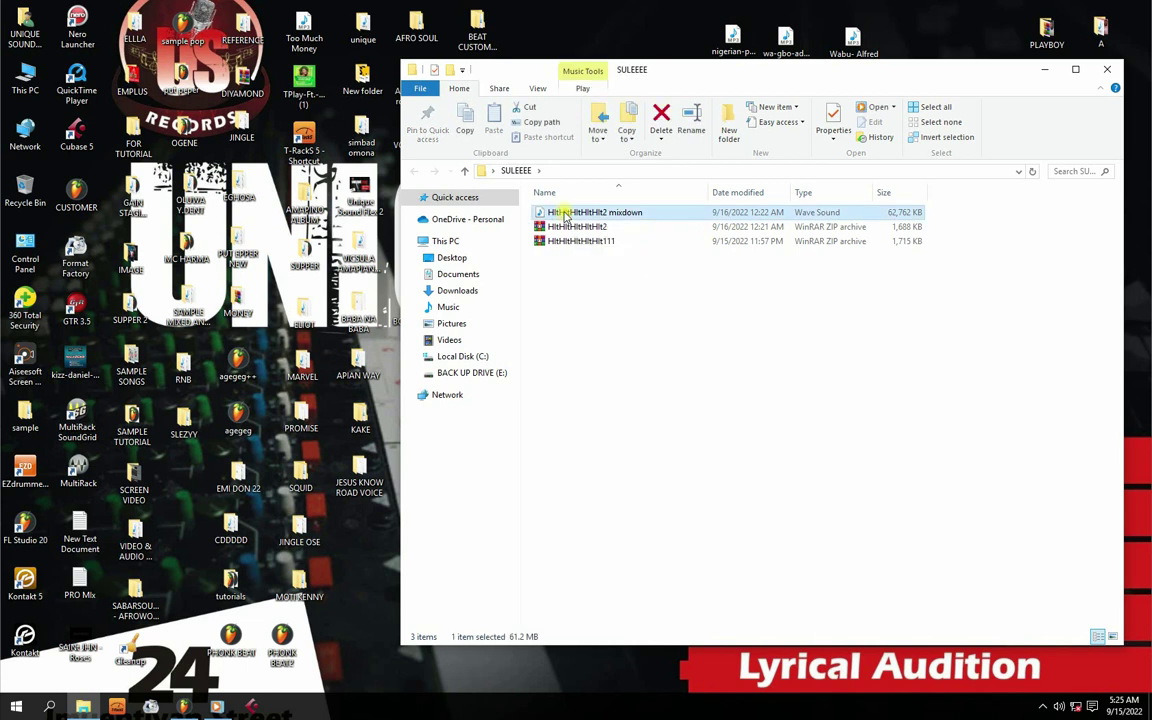
drag(565, 216, 381, 222)
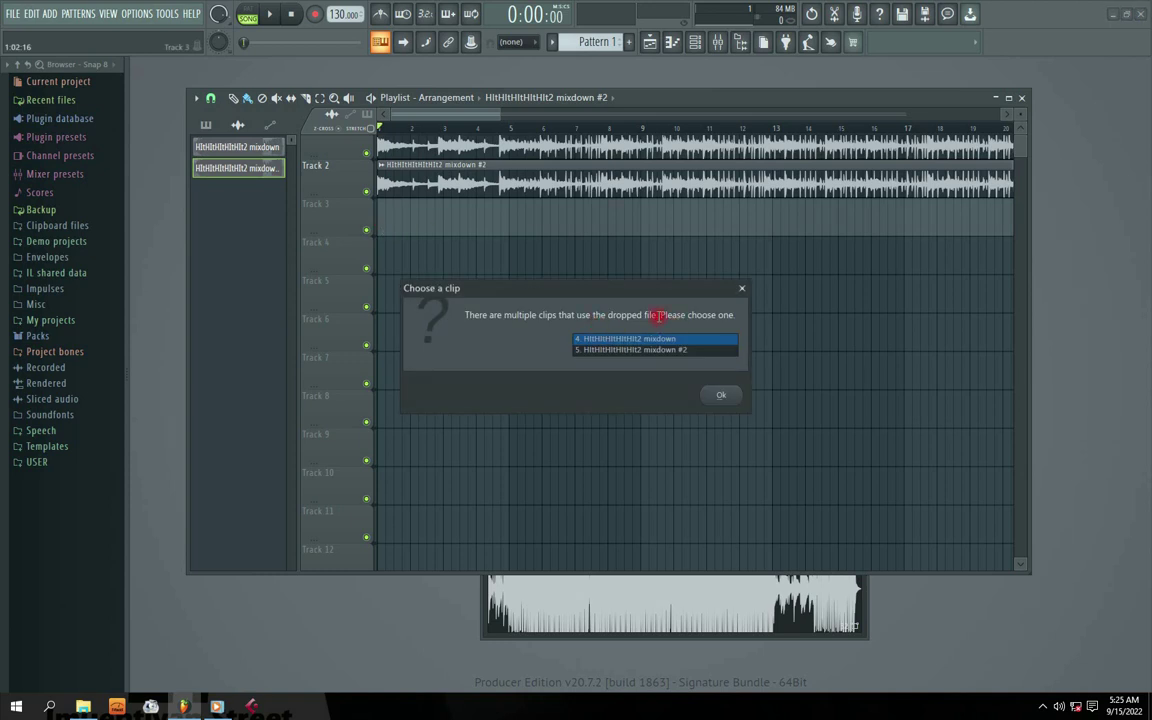
click(731, 399)
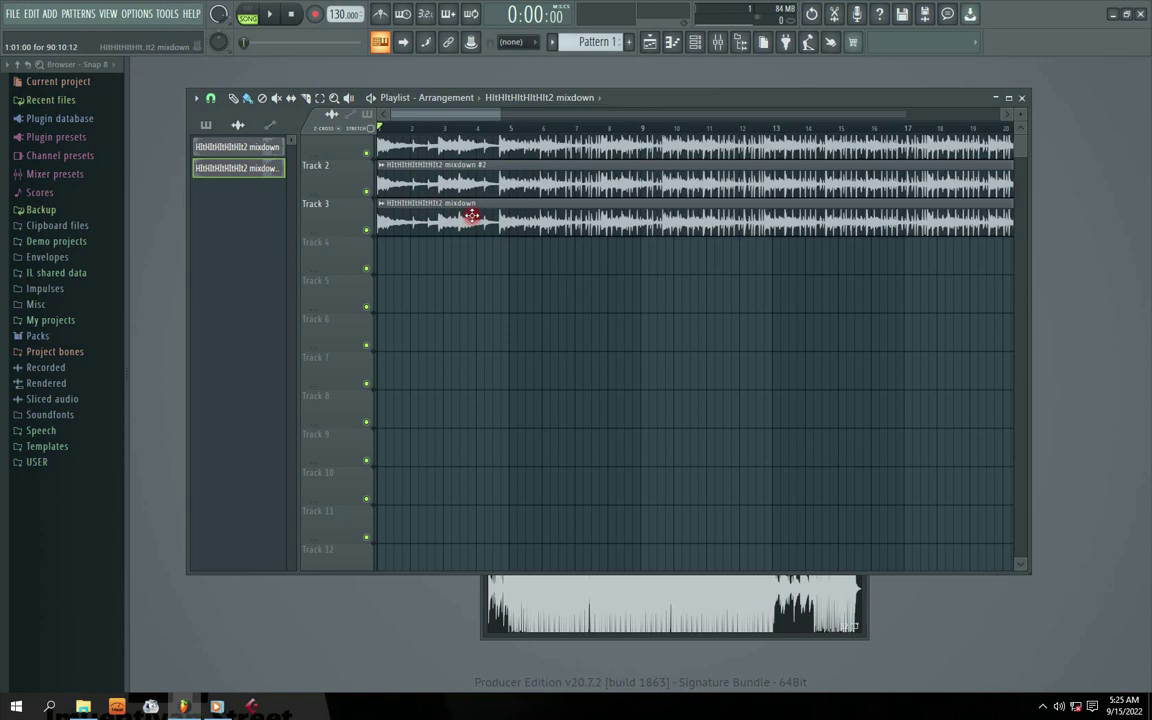
click(432, 211)
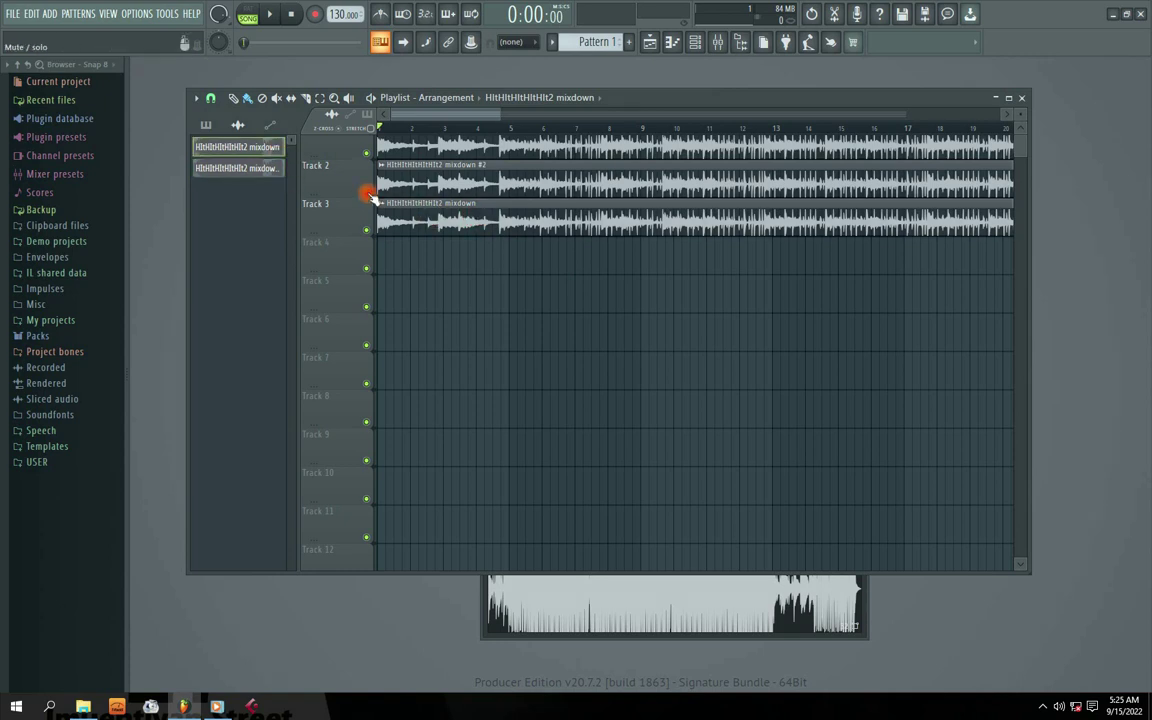
click(228, 167)
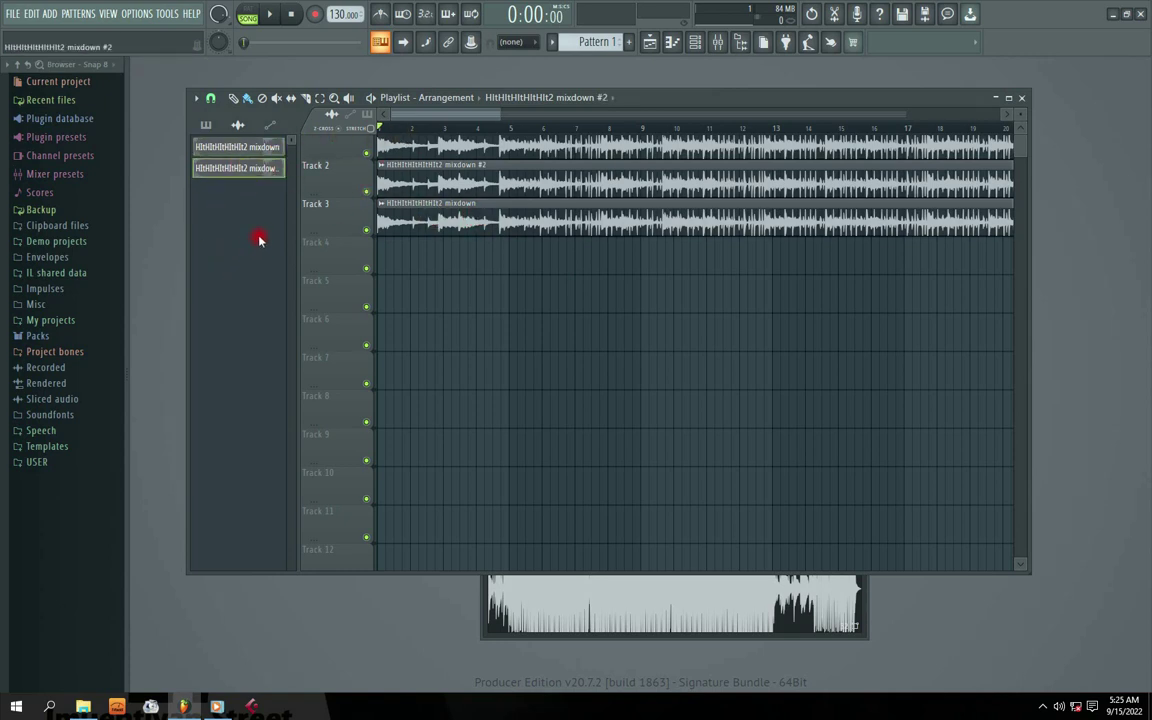
click(406, 224)
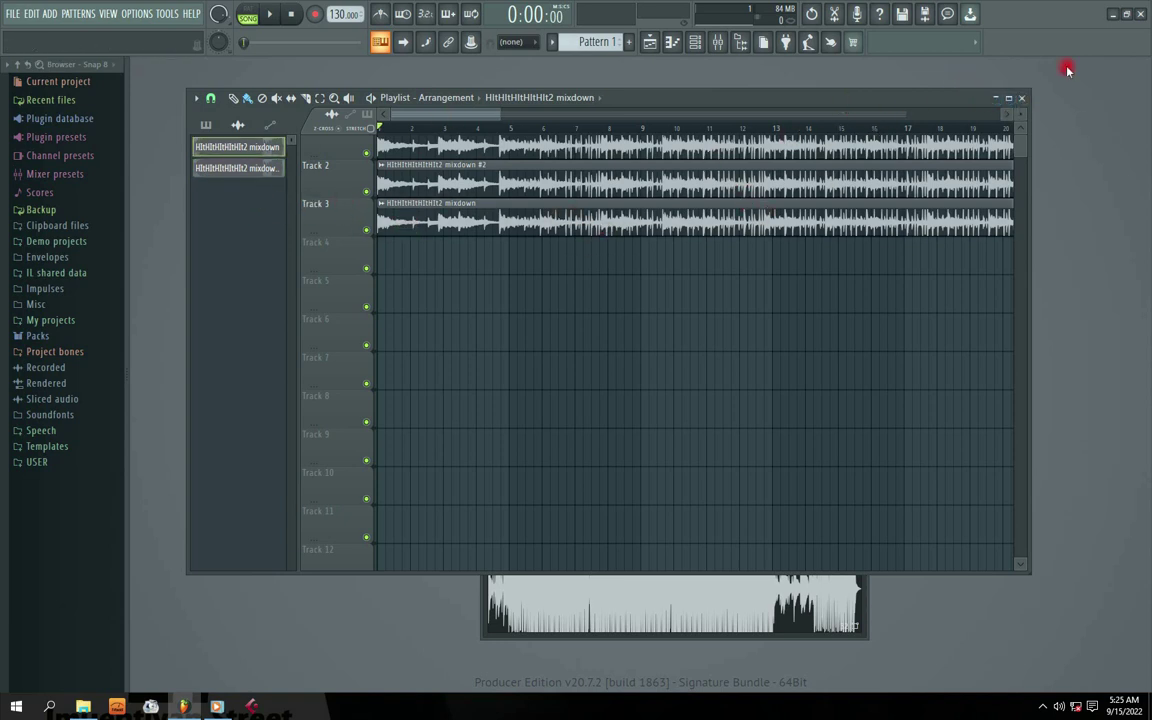
Switch to the desktop and browse from the SULEEEE folder to New folder (2) inside the KAKE folder.
click(1112, 14)
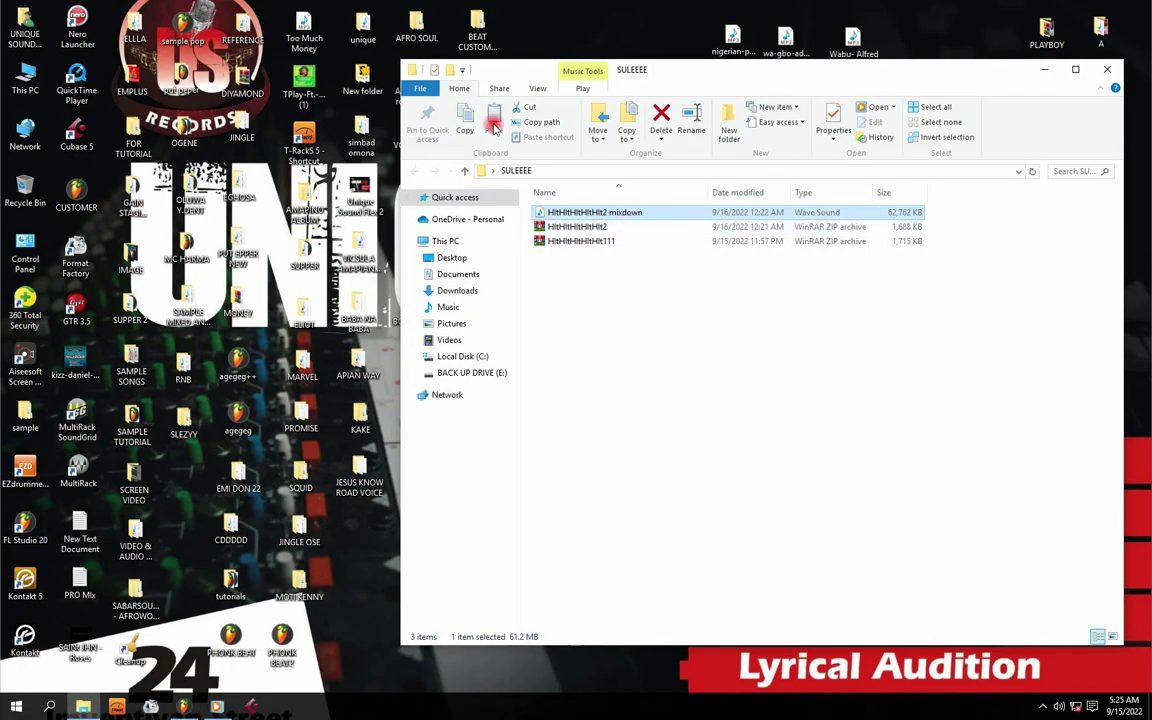
click(463, 172)
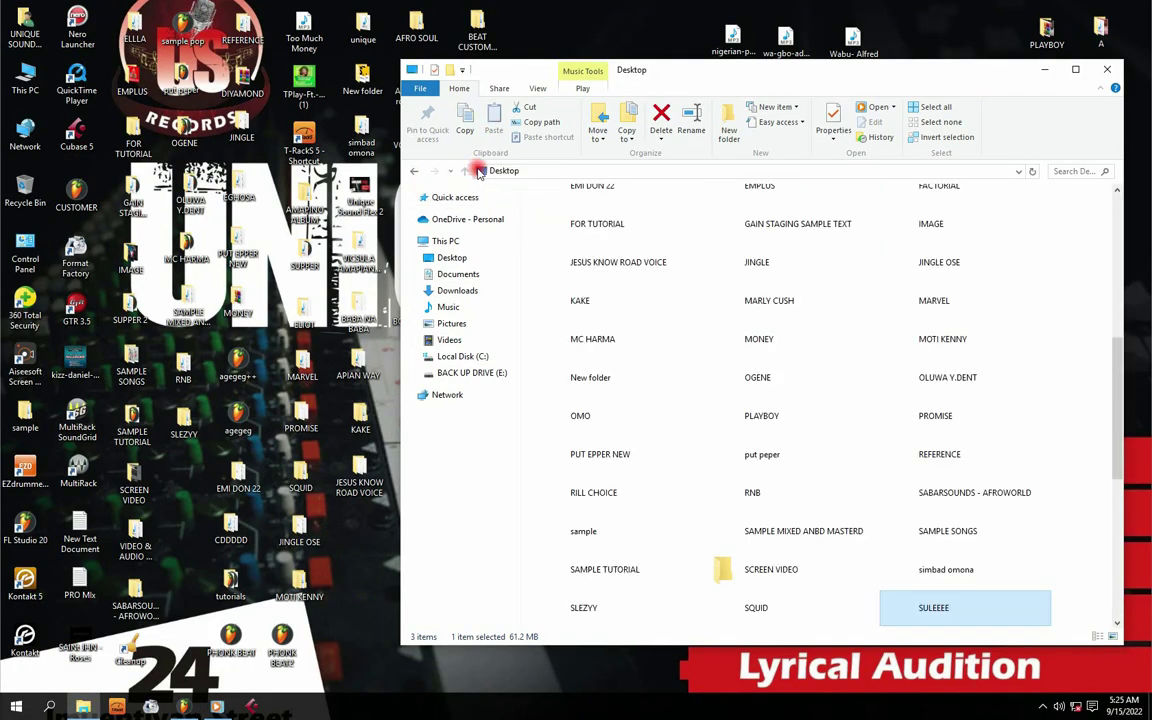
double_click(590, 301)
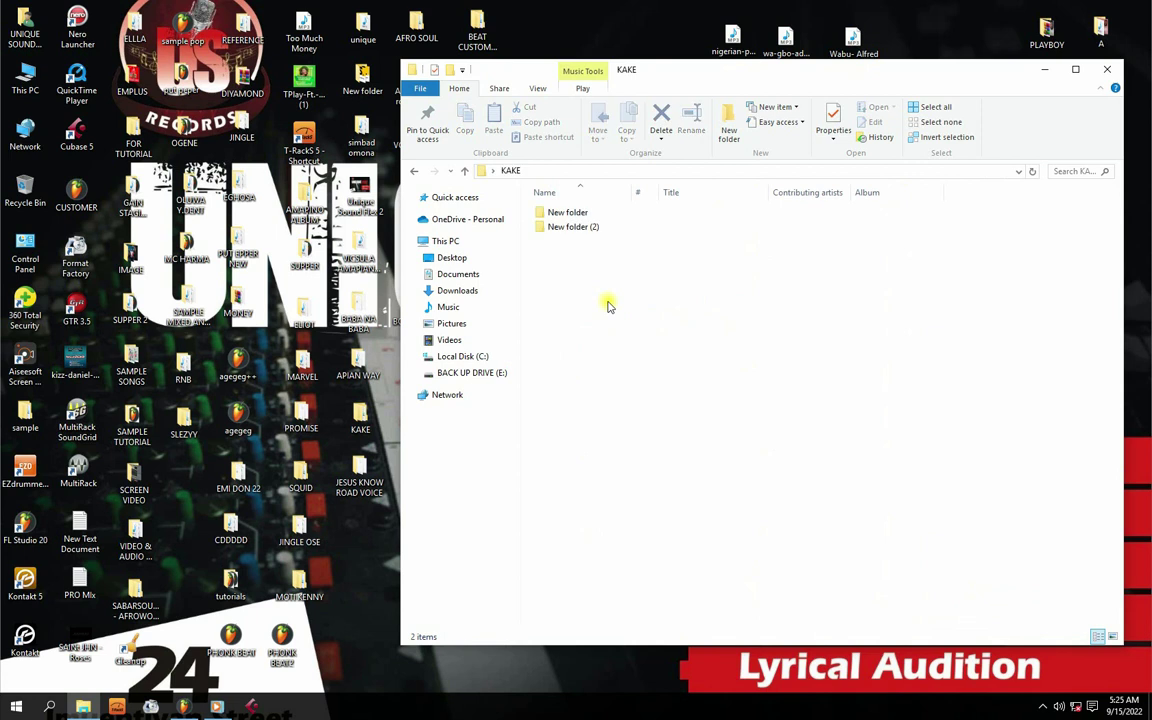
double_click(578, 226)
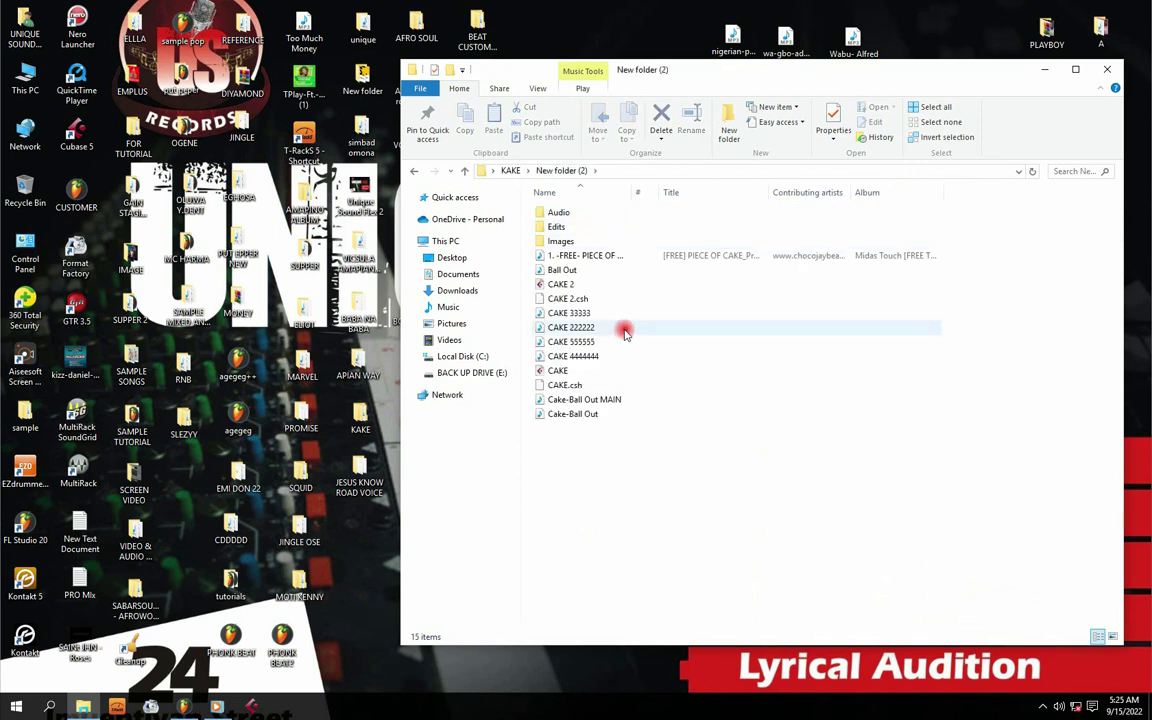
Drop the "1. -FREE- PIECE OF CAKE" audio file from the folder at the start of playlist Track 4 and select its clip source.
click(565, 257)
drag(548, 256, 220, 680)
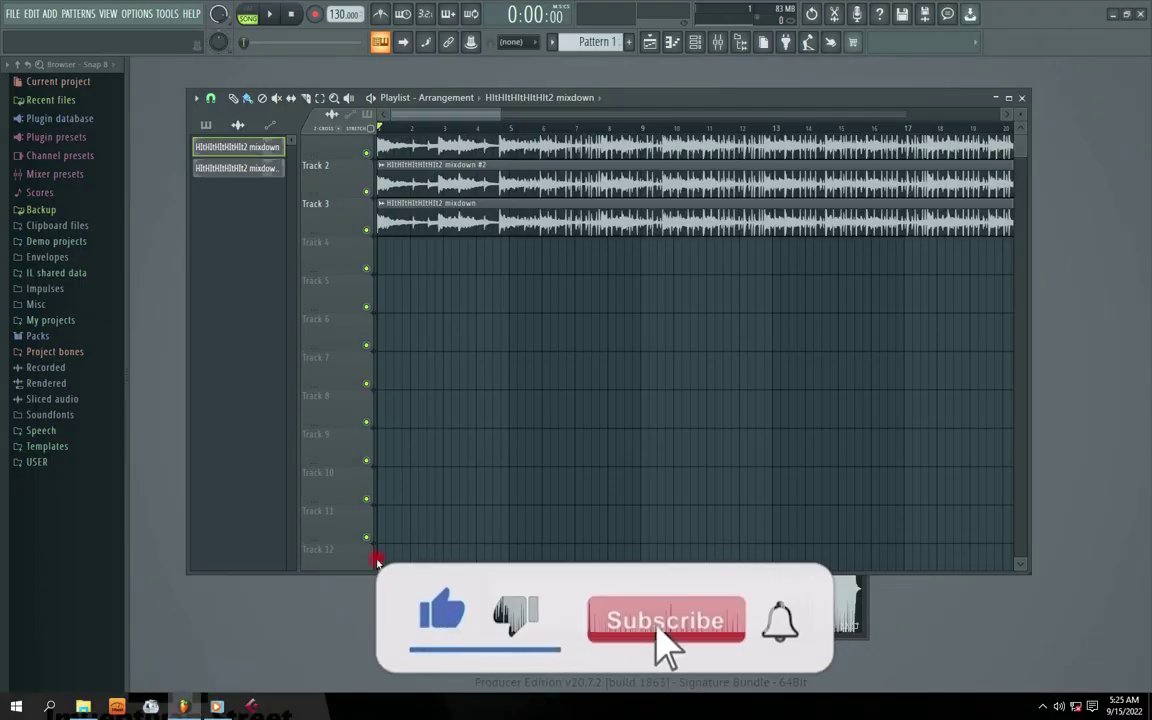
drag(378, 561, 385, 252)
click(235, 149)
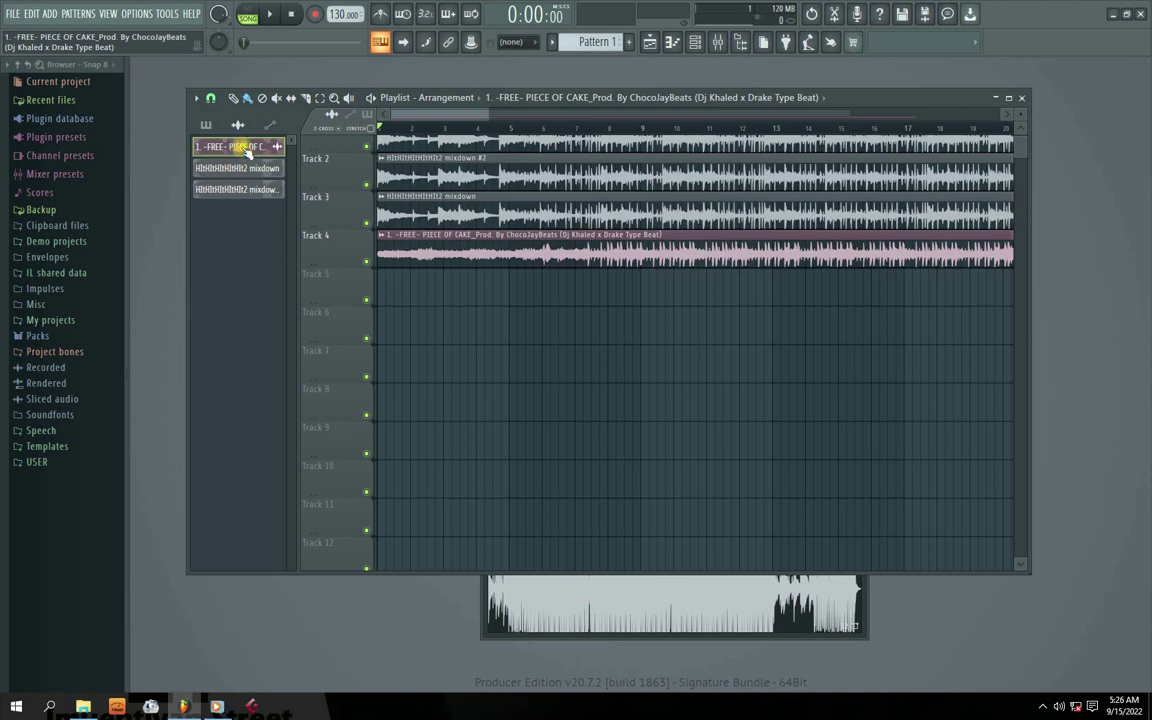
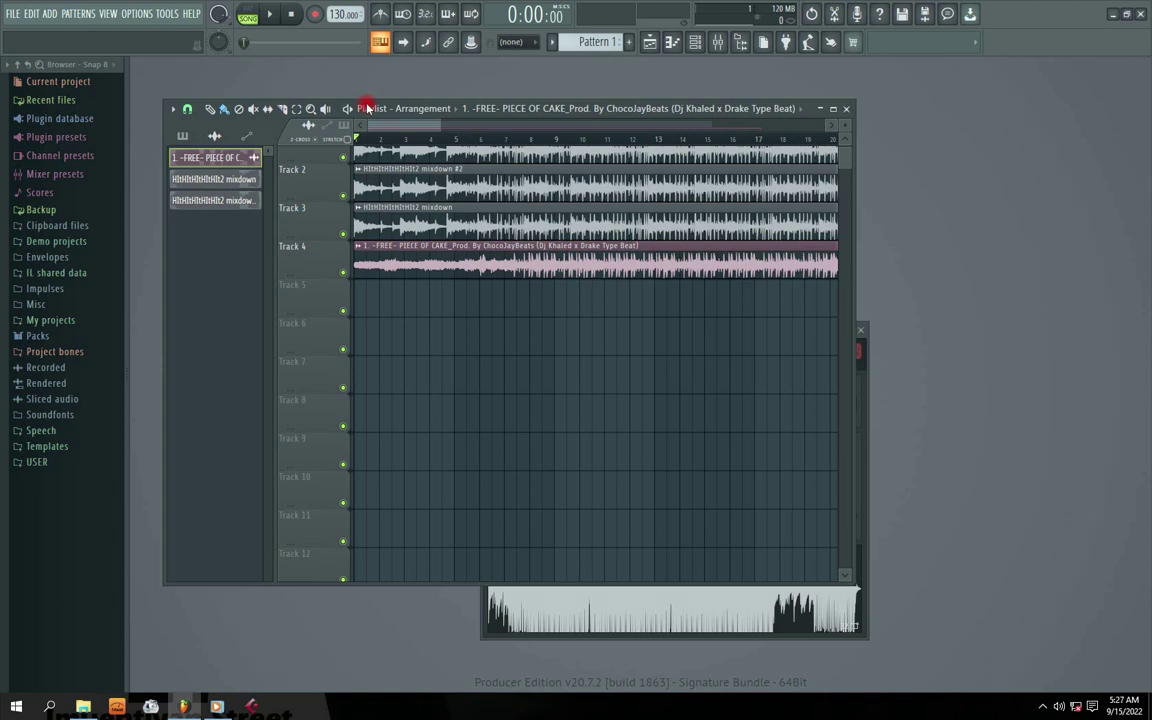
drag(370, 108, 400, 109)
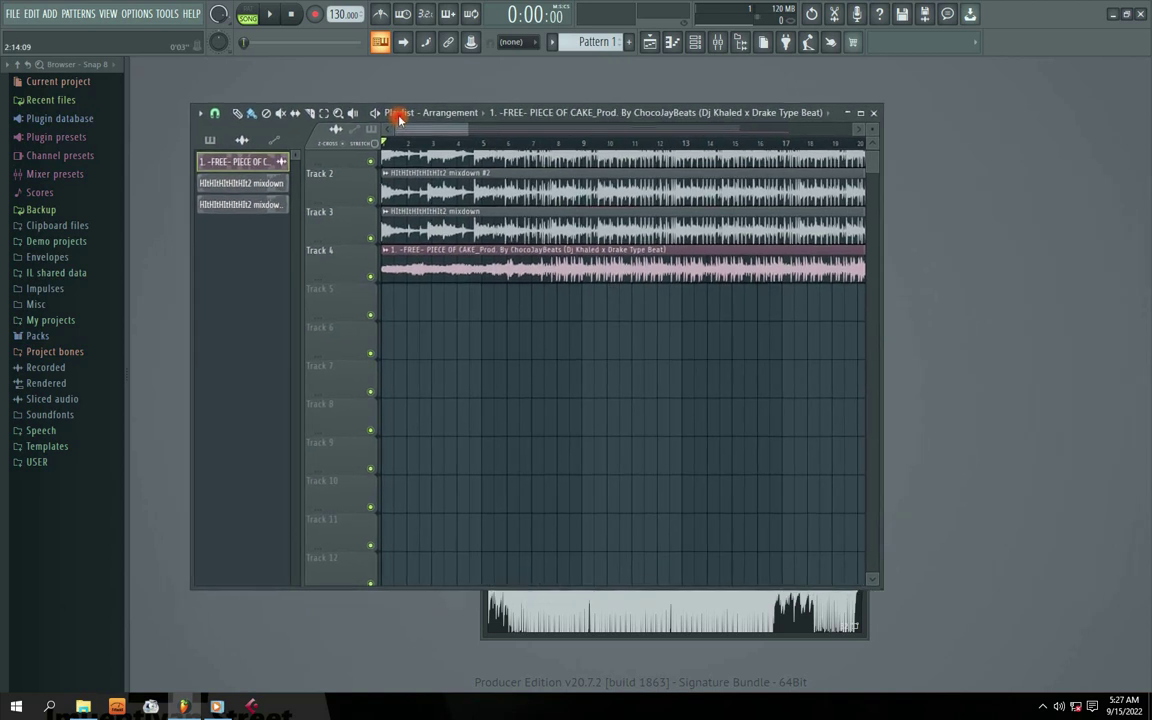
click(400, 110)
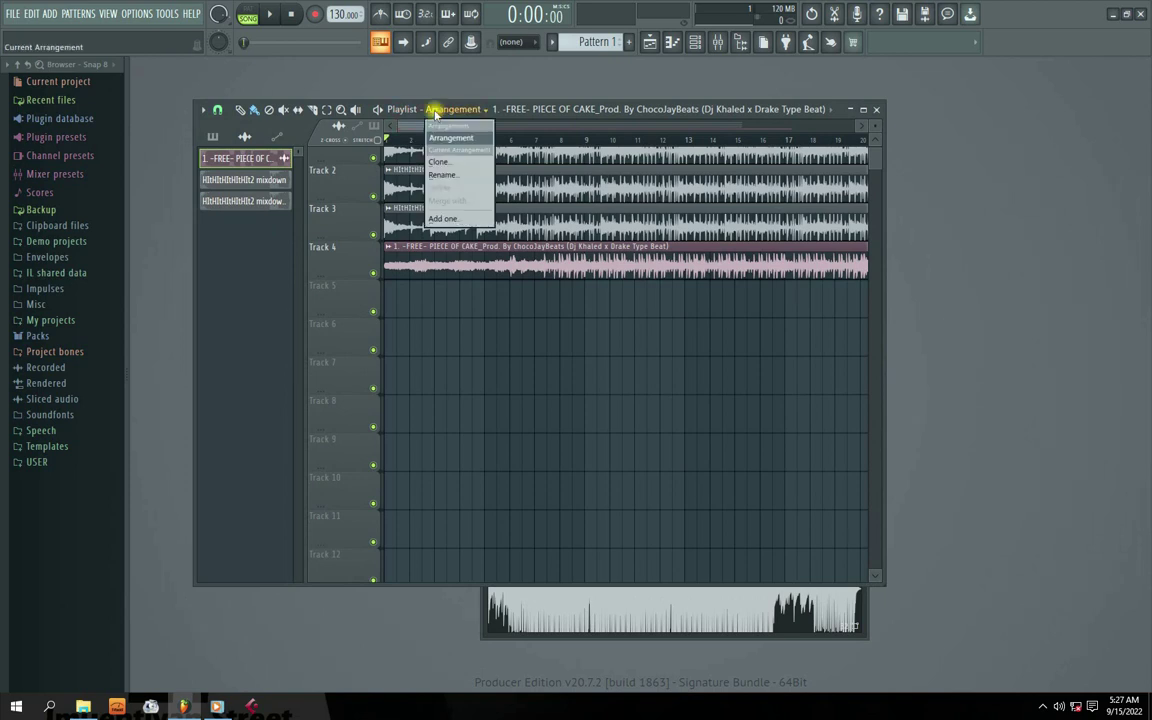
click(400, 110)
drag(404, 109, 440, 110)
Minimize FL Studio, switch to the media player, and pause the ARRY NEW track.
mouse_move(187, 708)
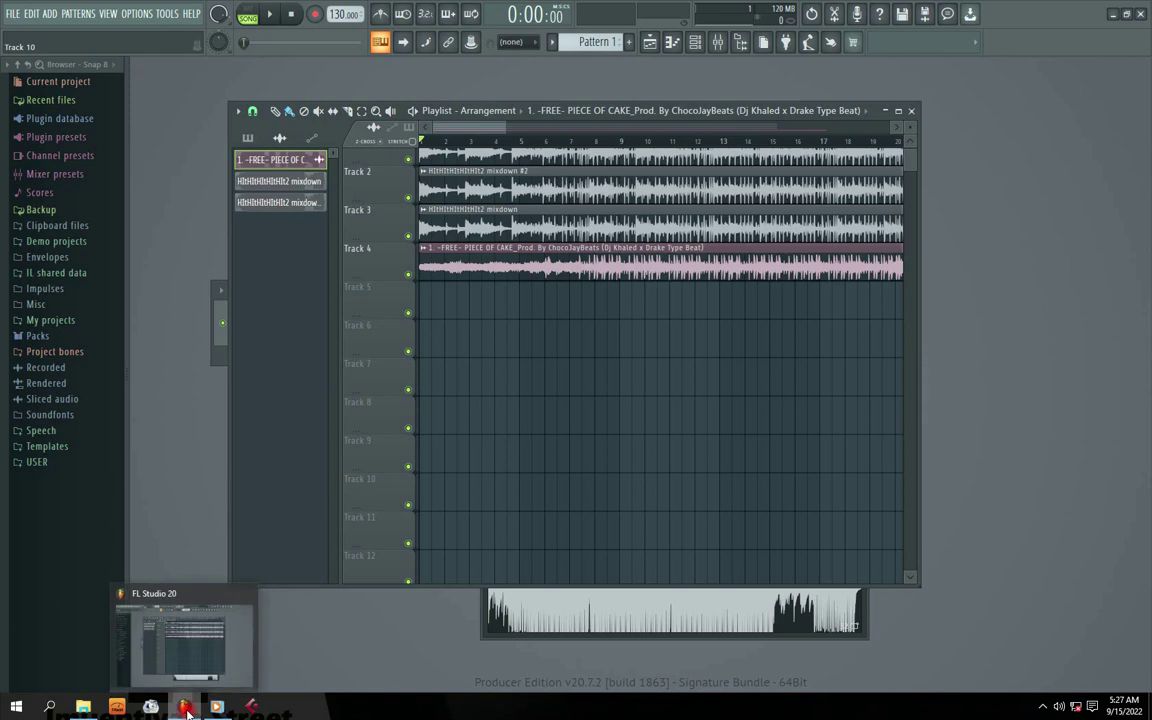
click(187, 708)
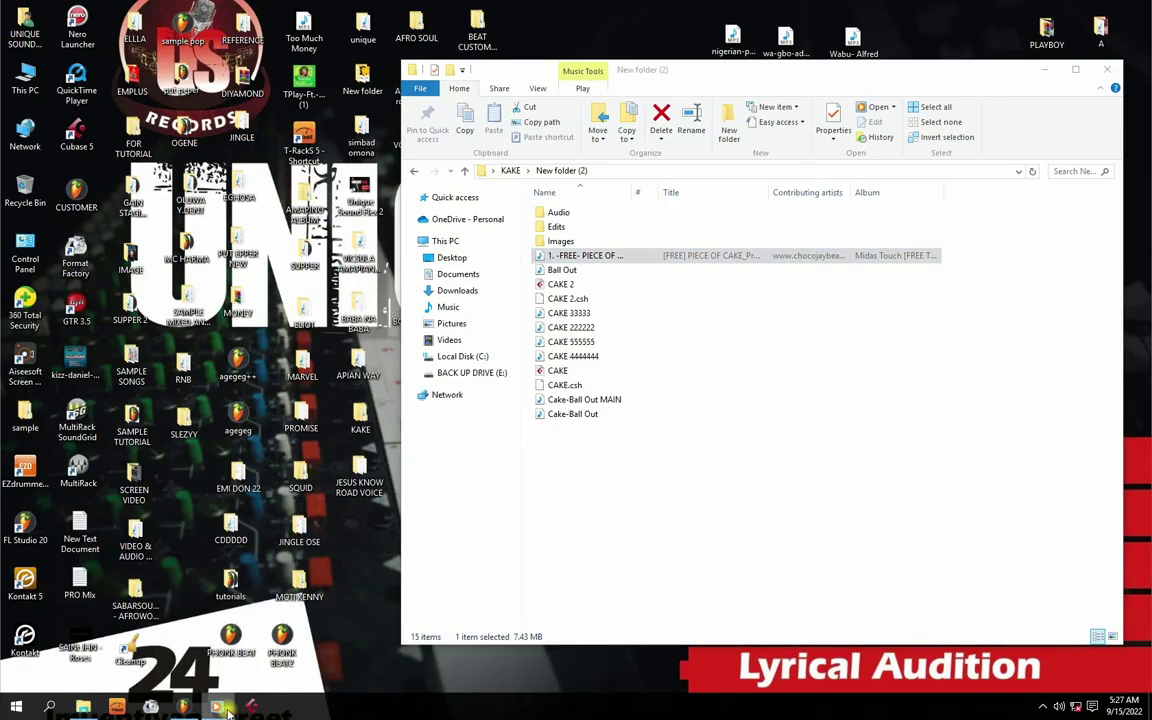
key(alt+Tab)
click(518, 178)
drag(518, 178, 547, 179)
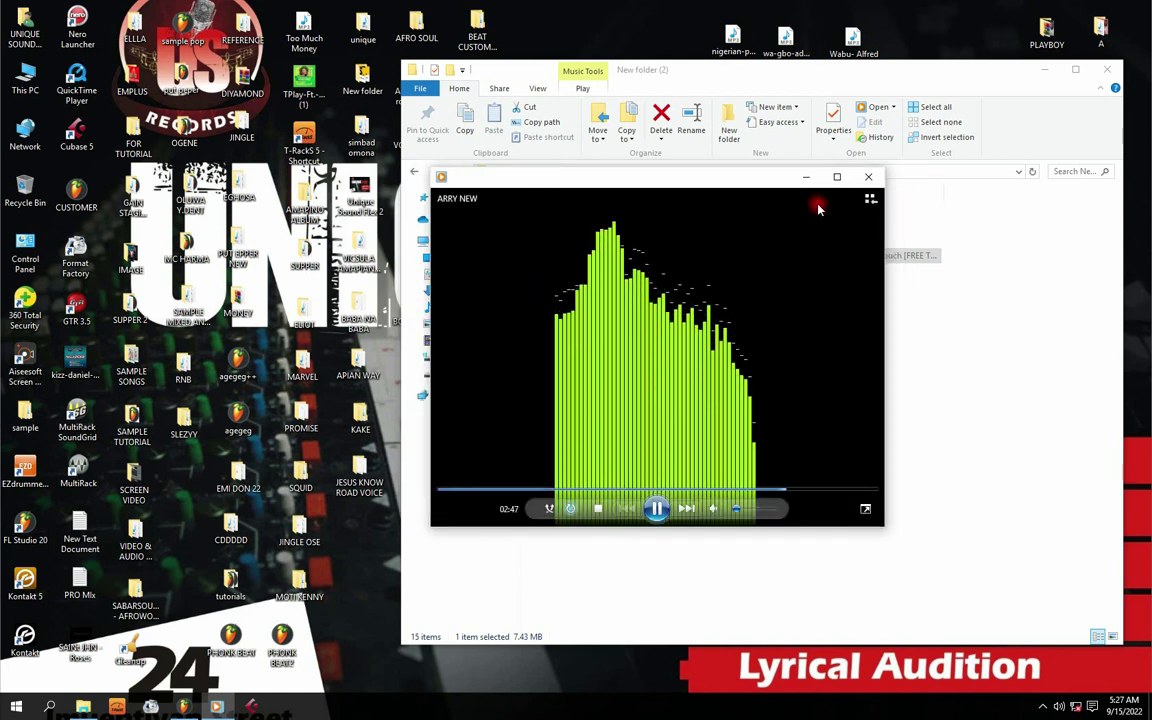
click(656, 508)
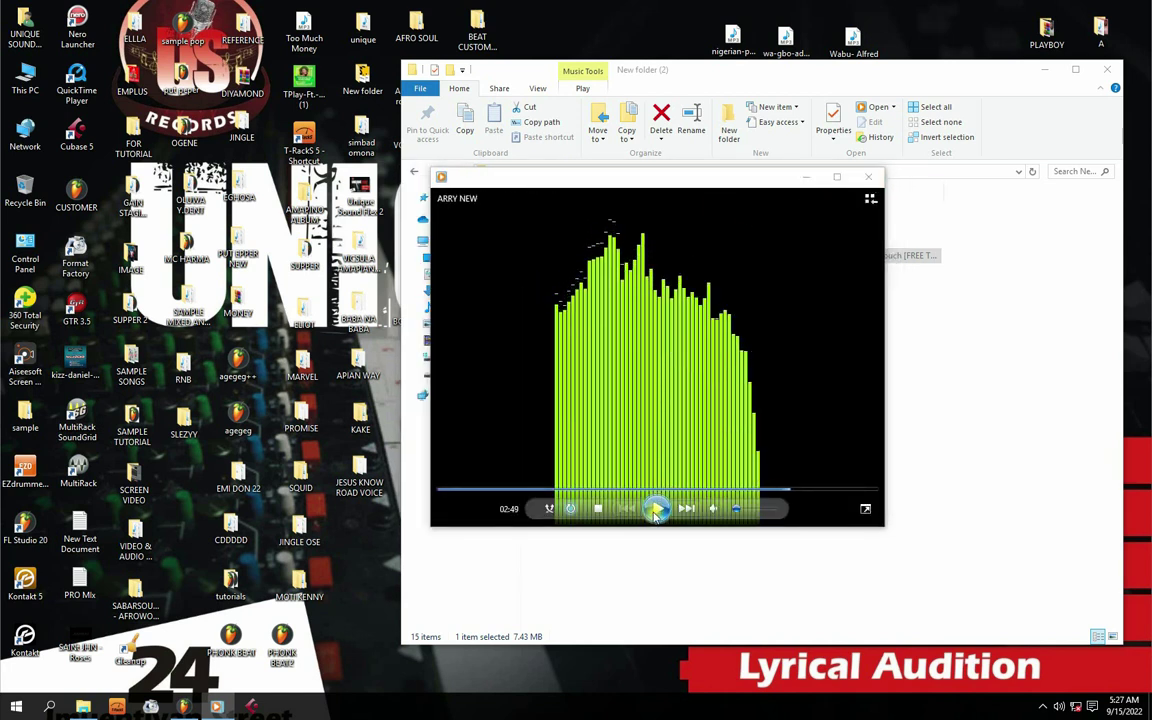
Close the media player and the New folder (2) window to clear the desktop.
click(870, 180)
drag(712, 72, 552, 119)
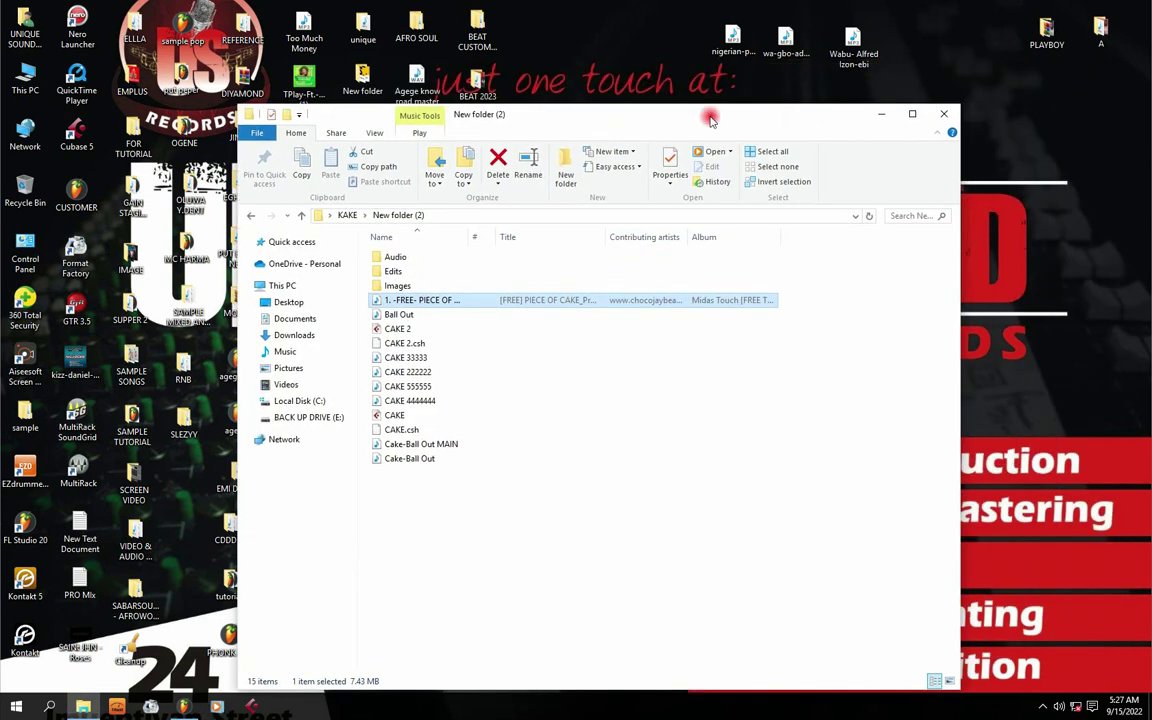
click(950, 116)
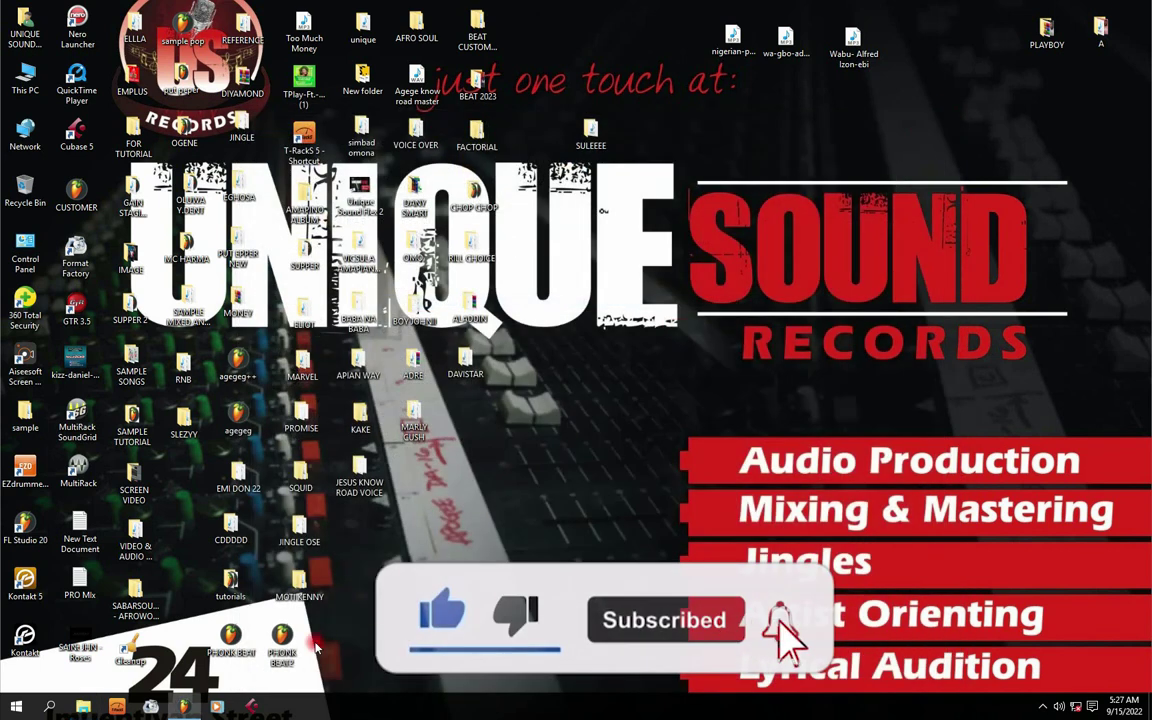